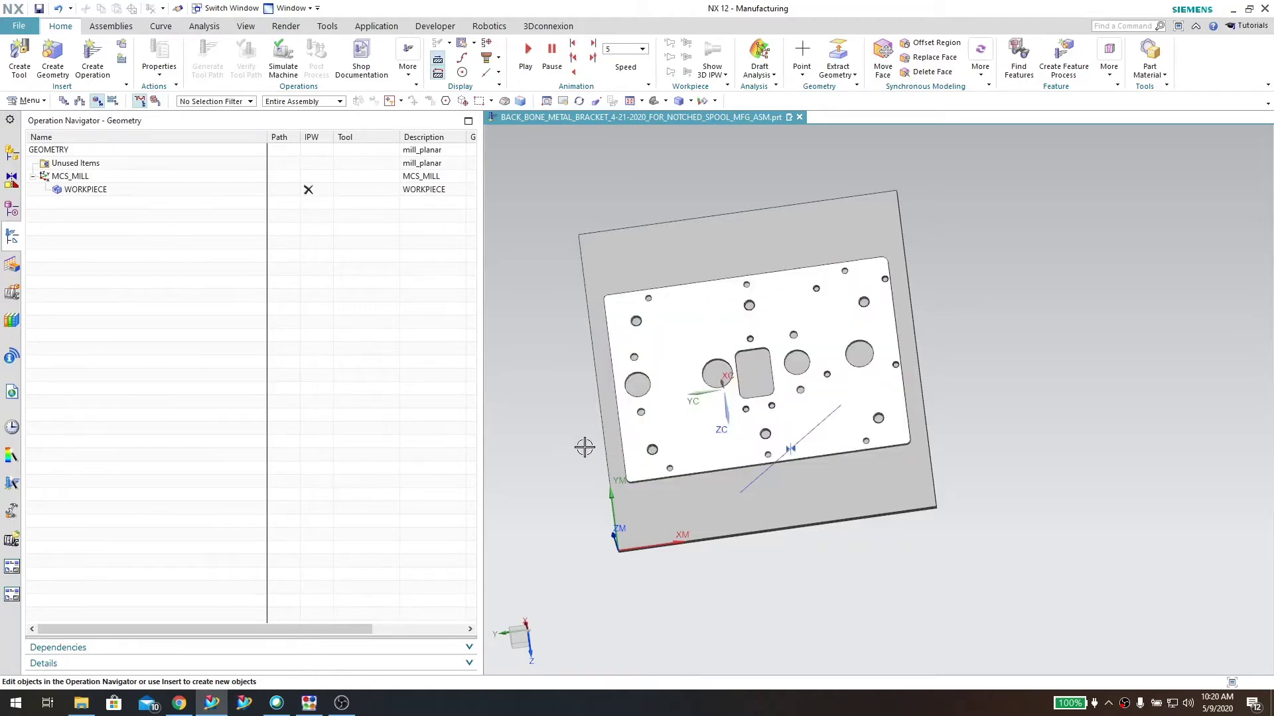
- Create a hole_making HOLE_BOSS_GEOM geometry group under WORKPIECE, named 1164_holes
middle_click_drag(585, 447, 594, 421)
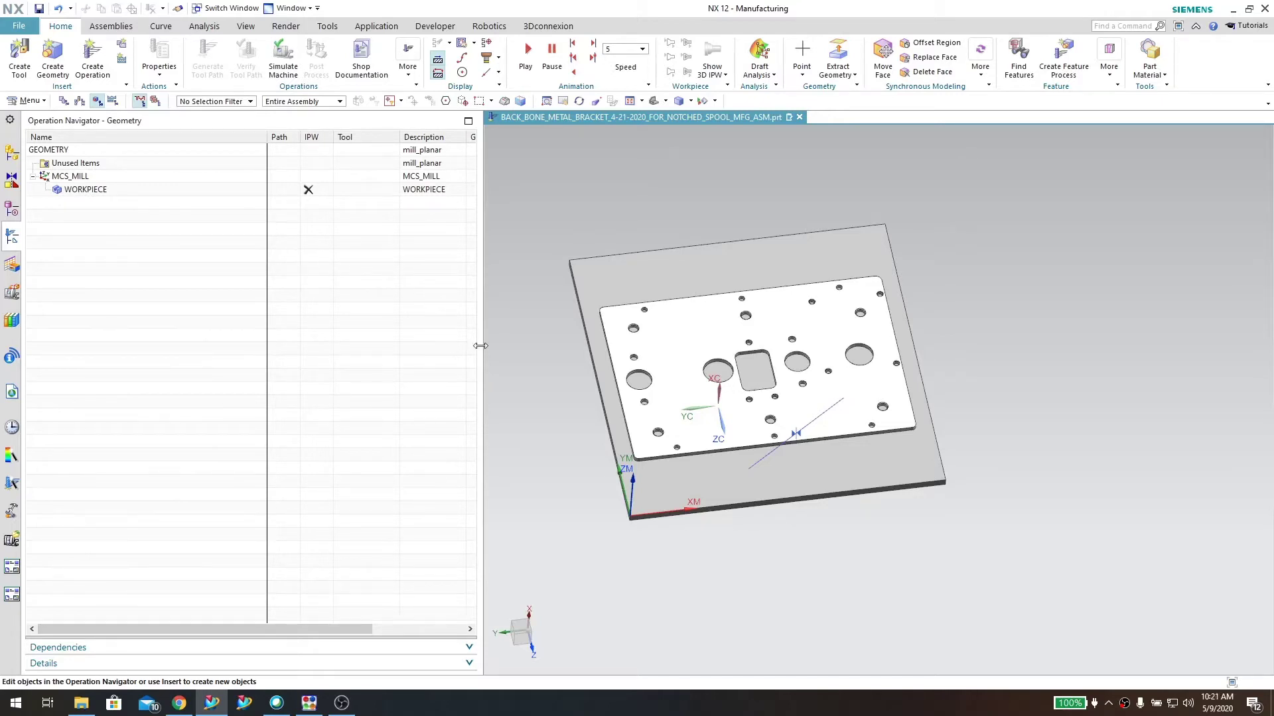
middle_click_drag(568, 386, 566, 402)
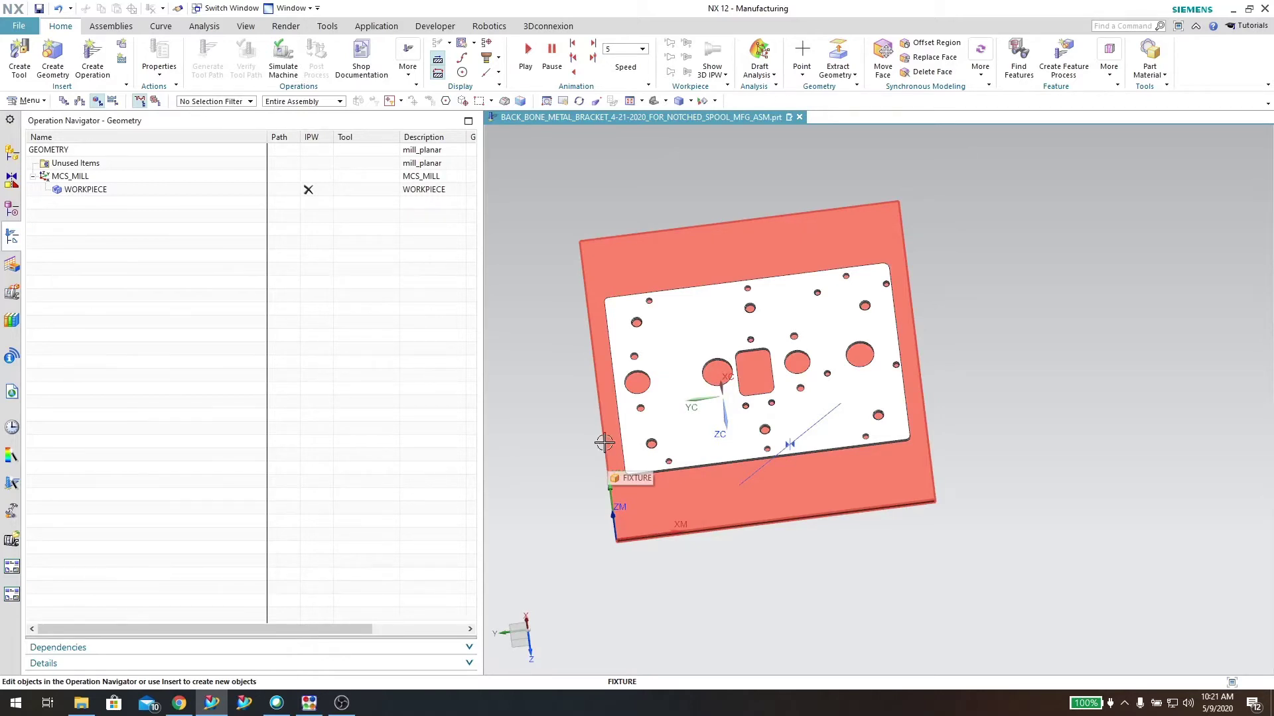
middle_click_drag(607, 455, 577, 447)
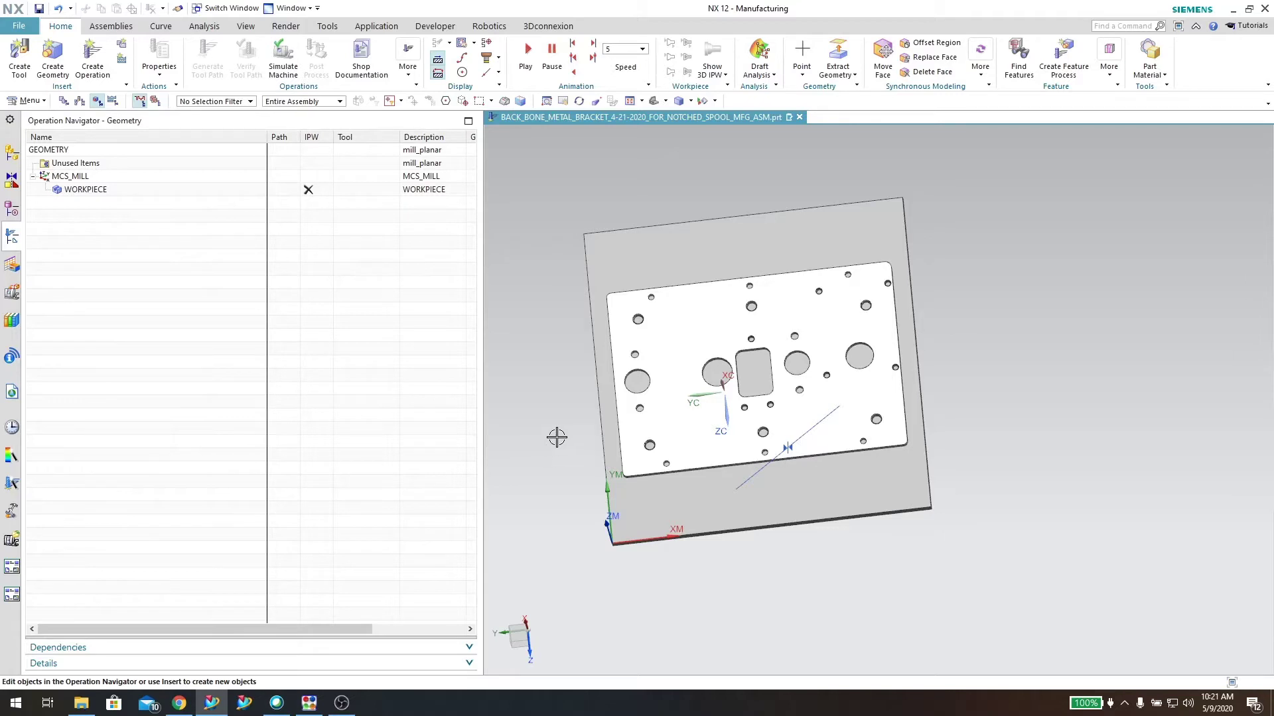
left_click(52, 57)
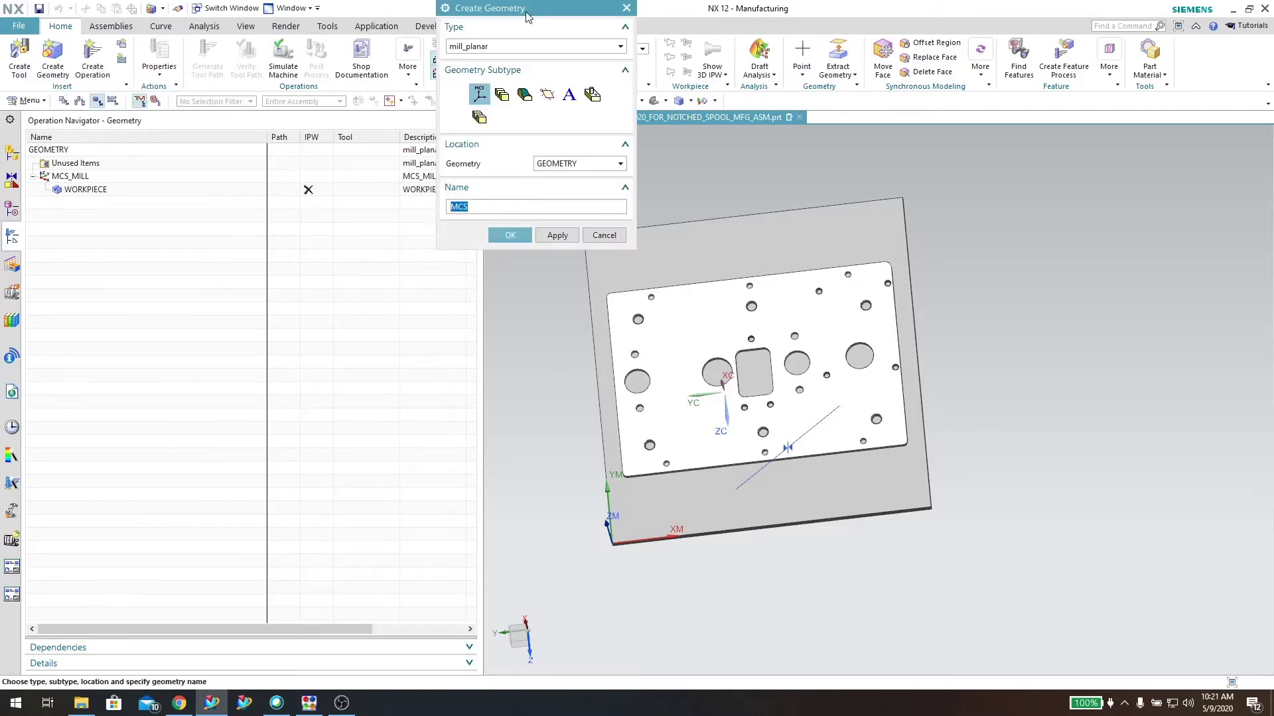
left_click_drag(527, 17, 389, 181)
left_click(356, 211)
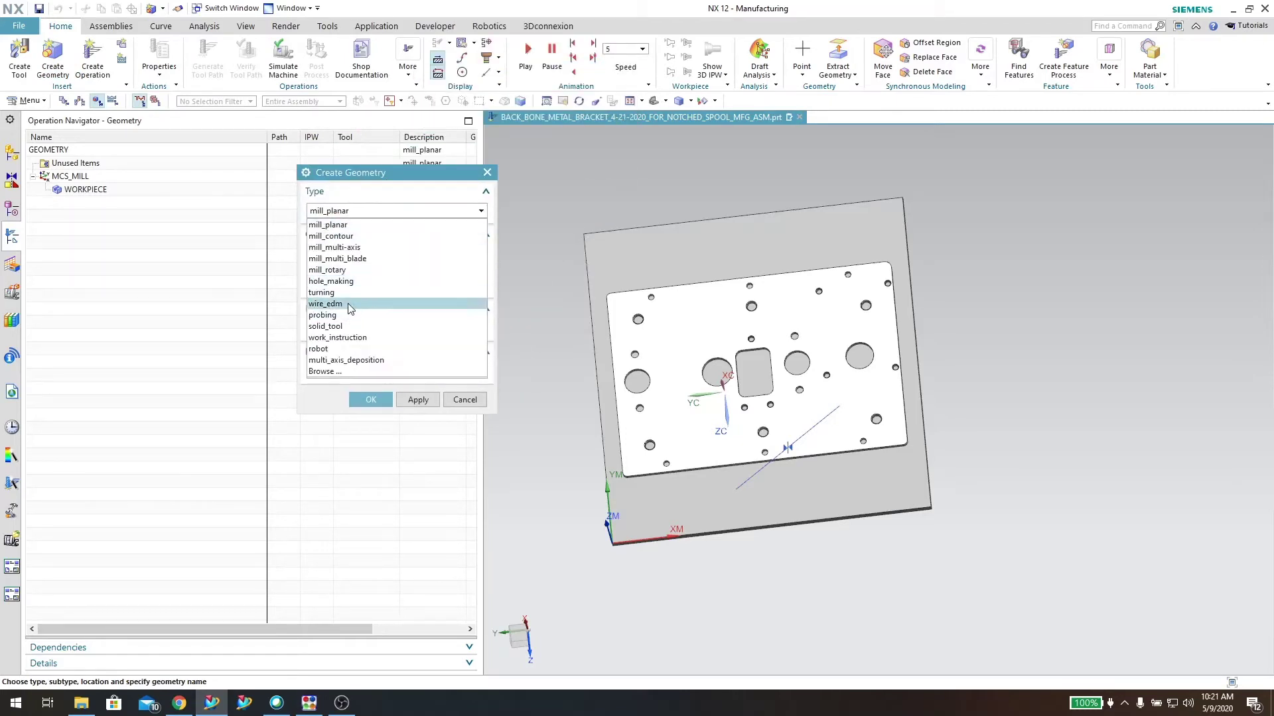
left_click(350, 282)
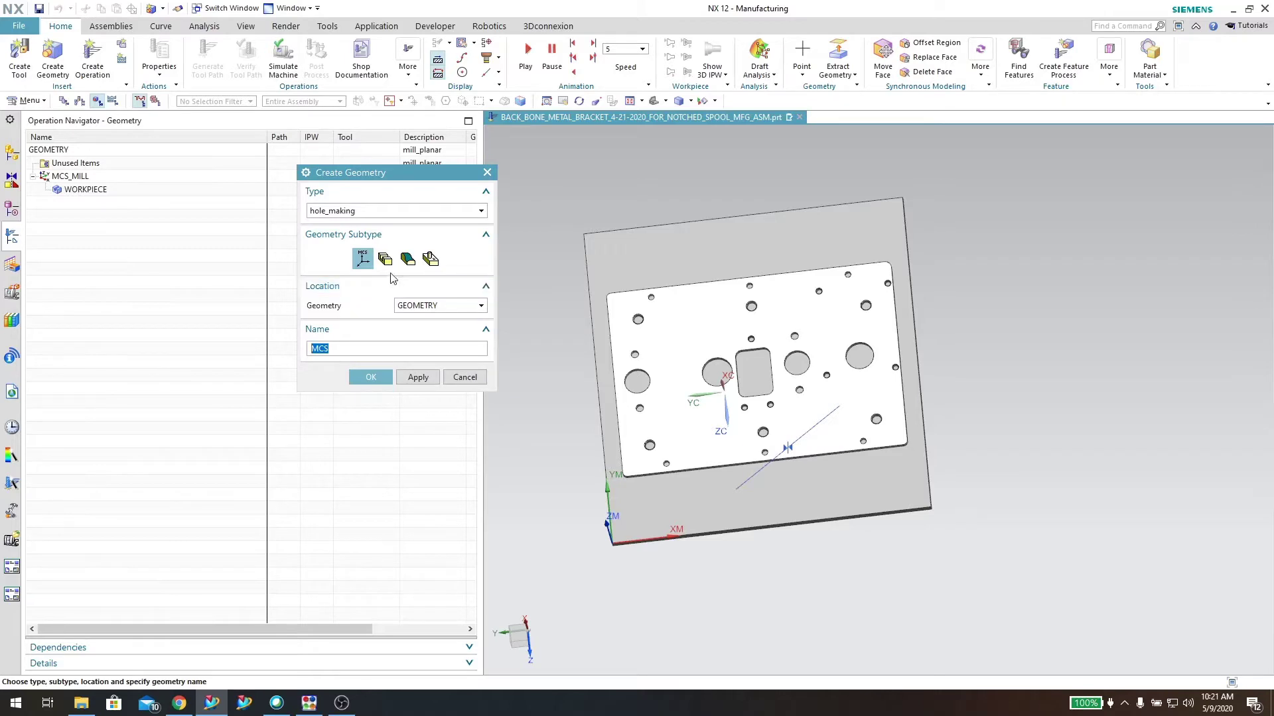
left_click(429, 260)
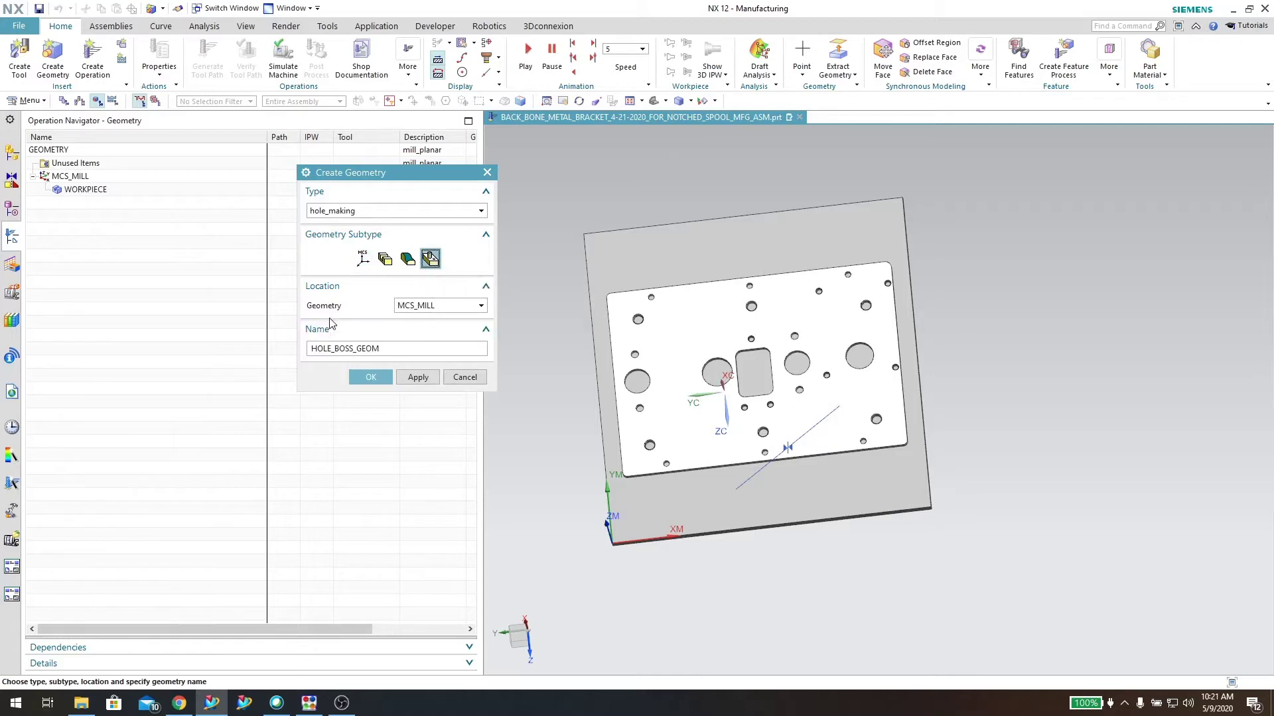
left_click(448, 310)
left_click(398, 340)
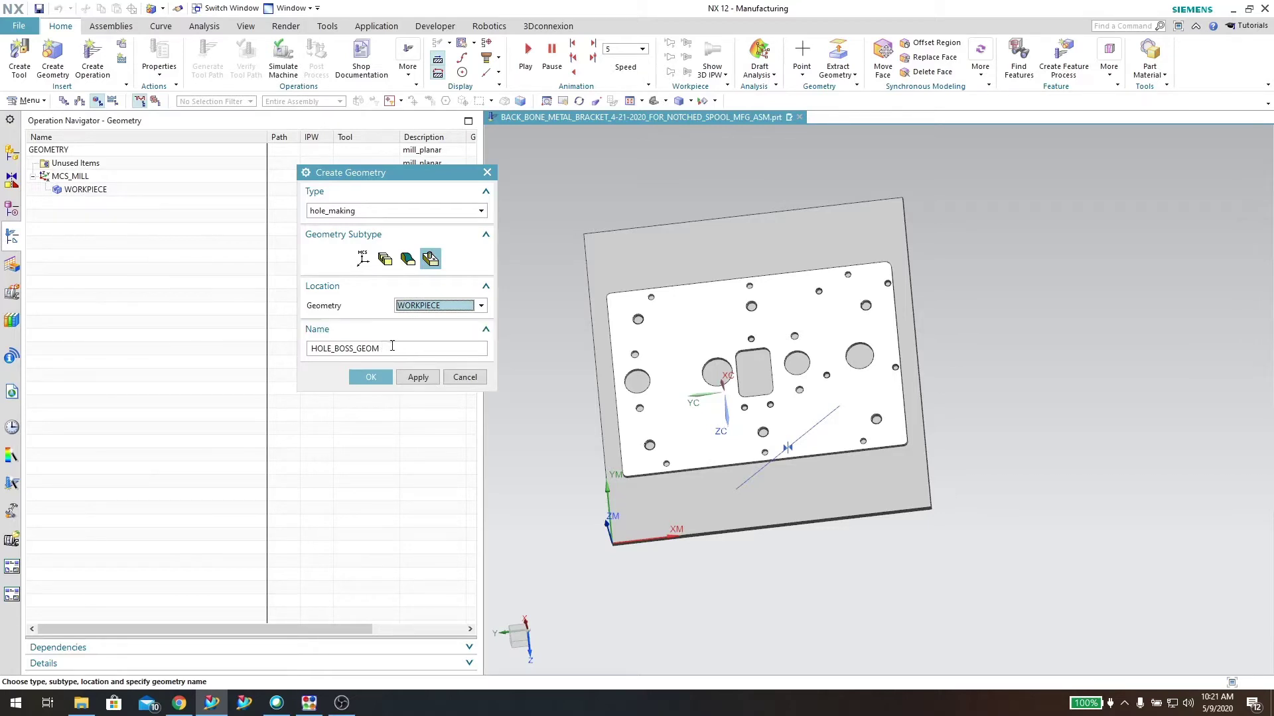
left_click_drag(393, 347, 314, 353)
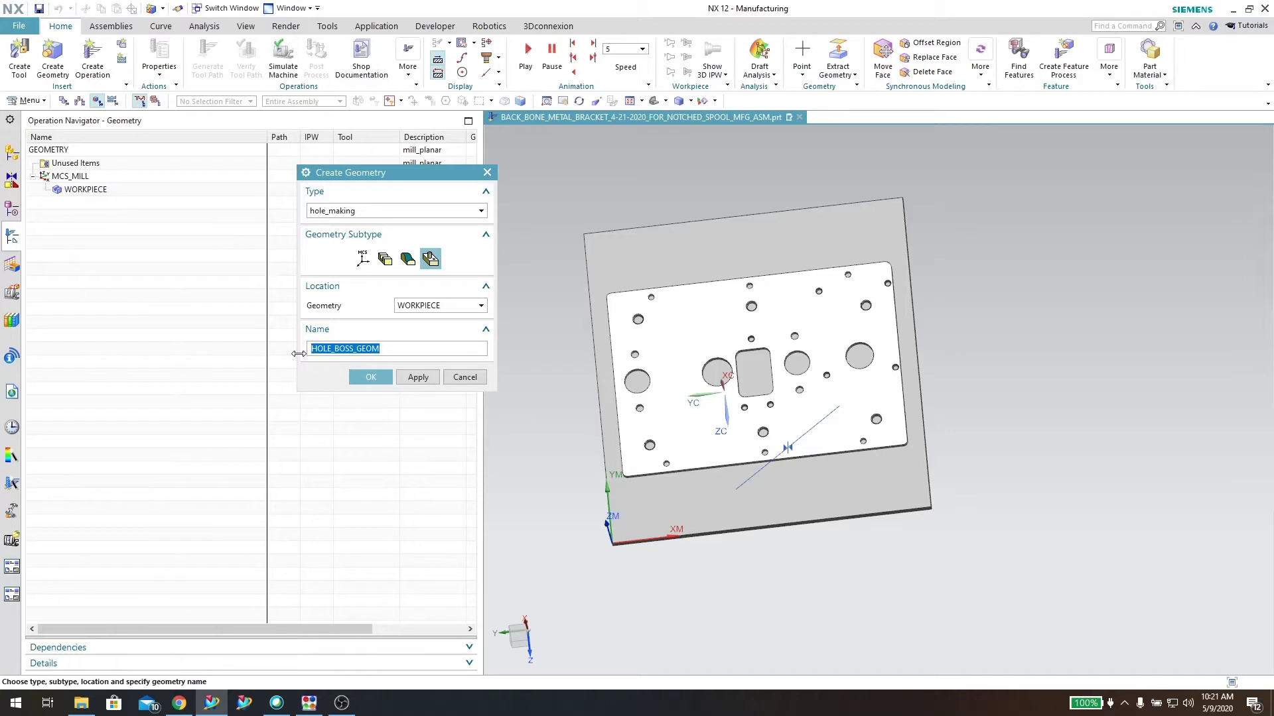
type("1164_holes")
- Confirm the 1164_holes group and select hole STEP1HOLE_15 as its first hole feature
left_click(379, 379)
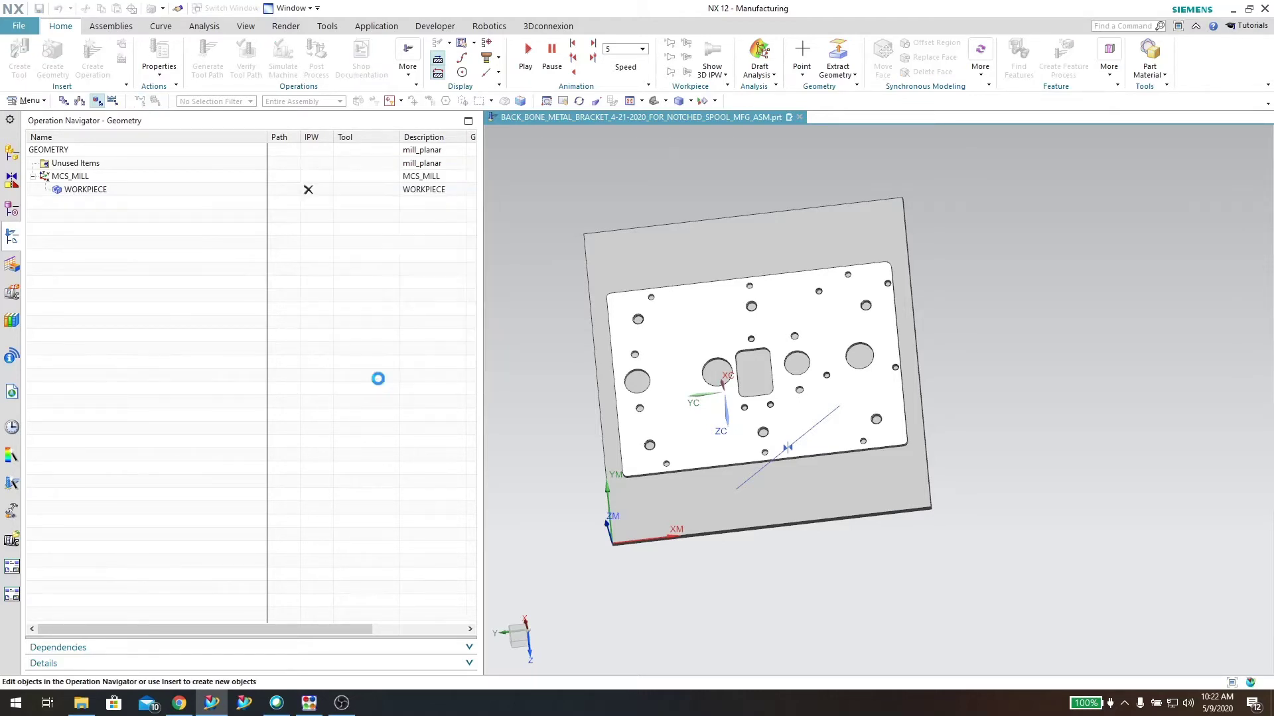
middle_click_drag(546, 330, 560, 306)
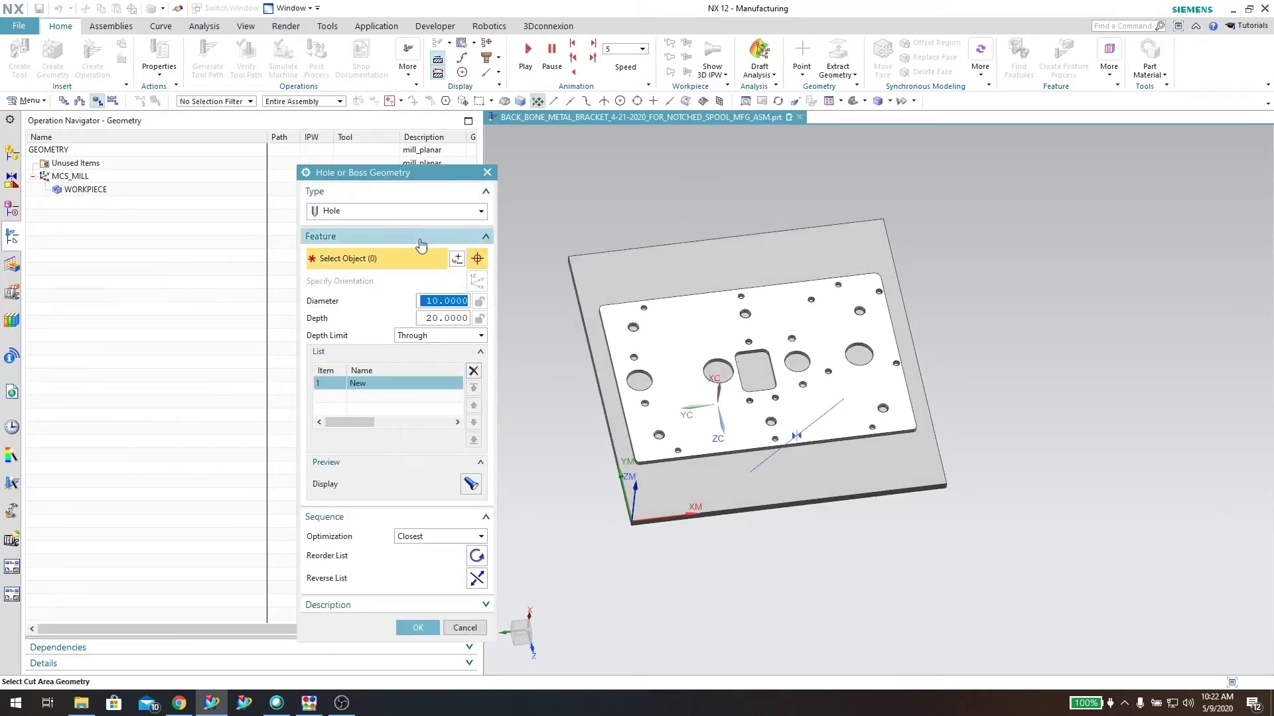
scroll(651, 329, "up", 5)
scroll(666, 341, "up", 4)
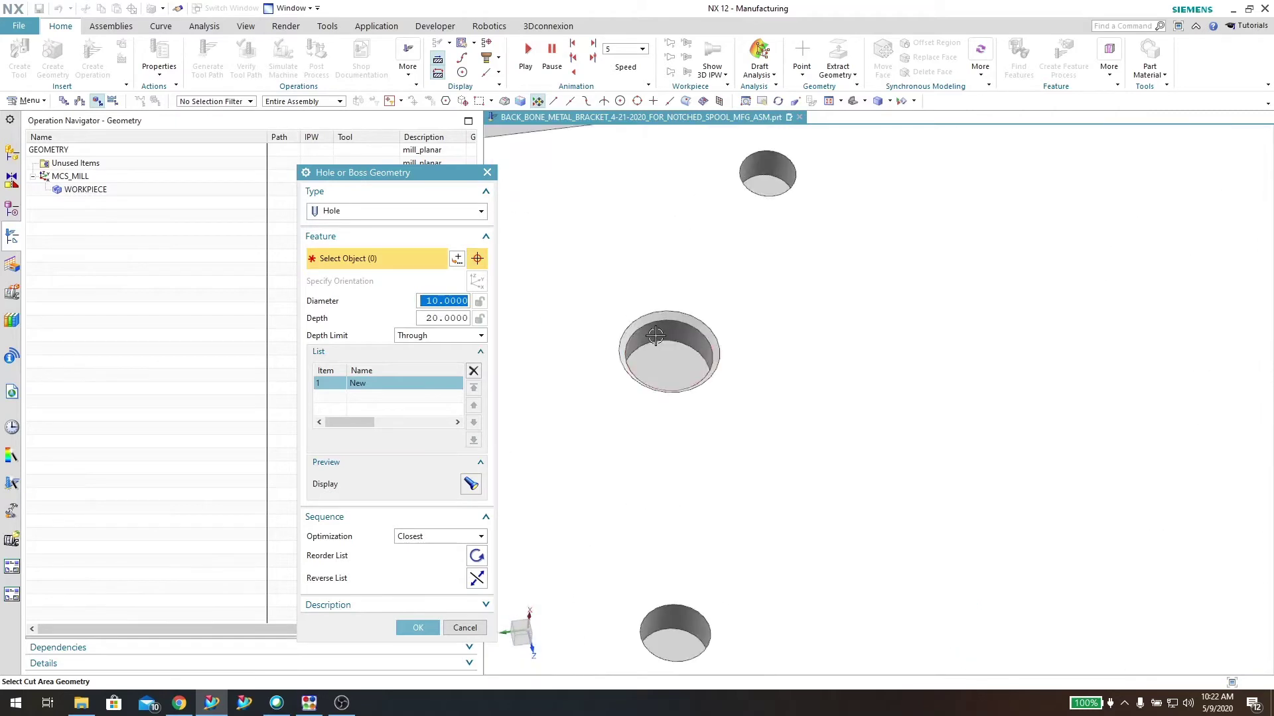
left_click(669, 341)
scroll(675, 342, "down", 4)
scroll(670, 335, "up", 2)
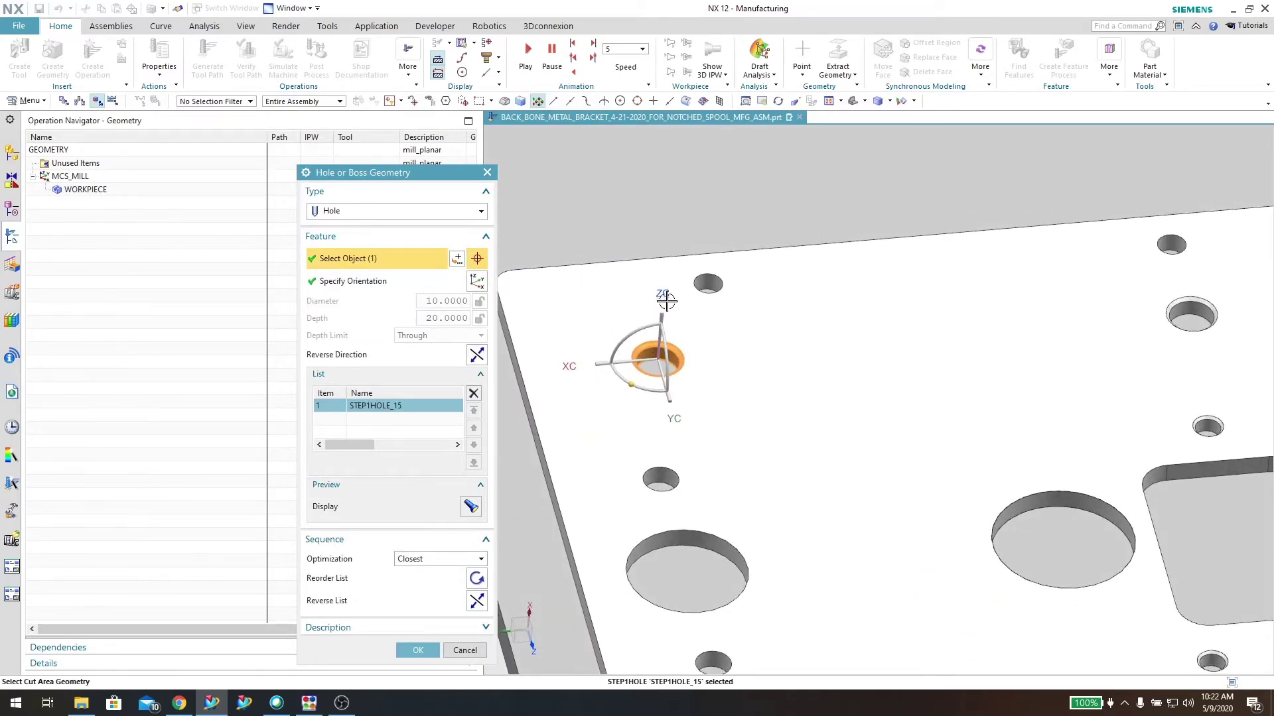
scroll(690, 372, "down", 6)
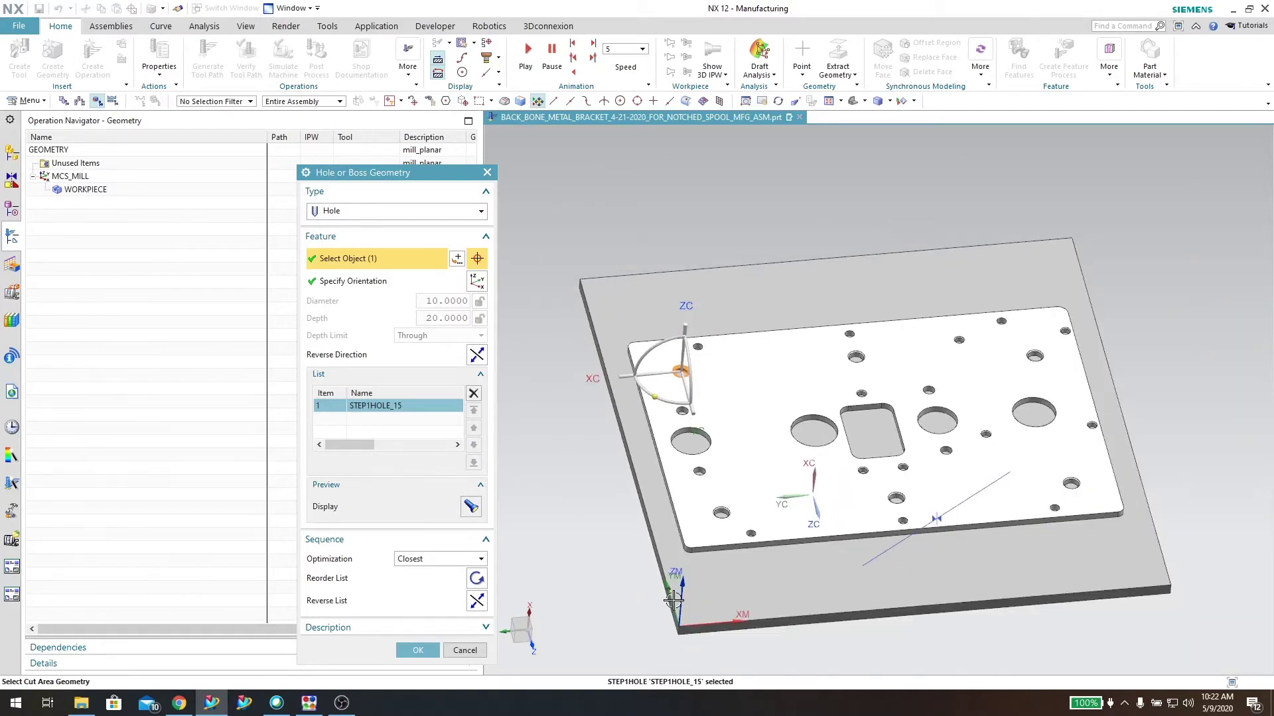
middle_click_drag(626, 559, 637, 548)
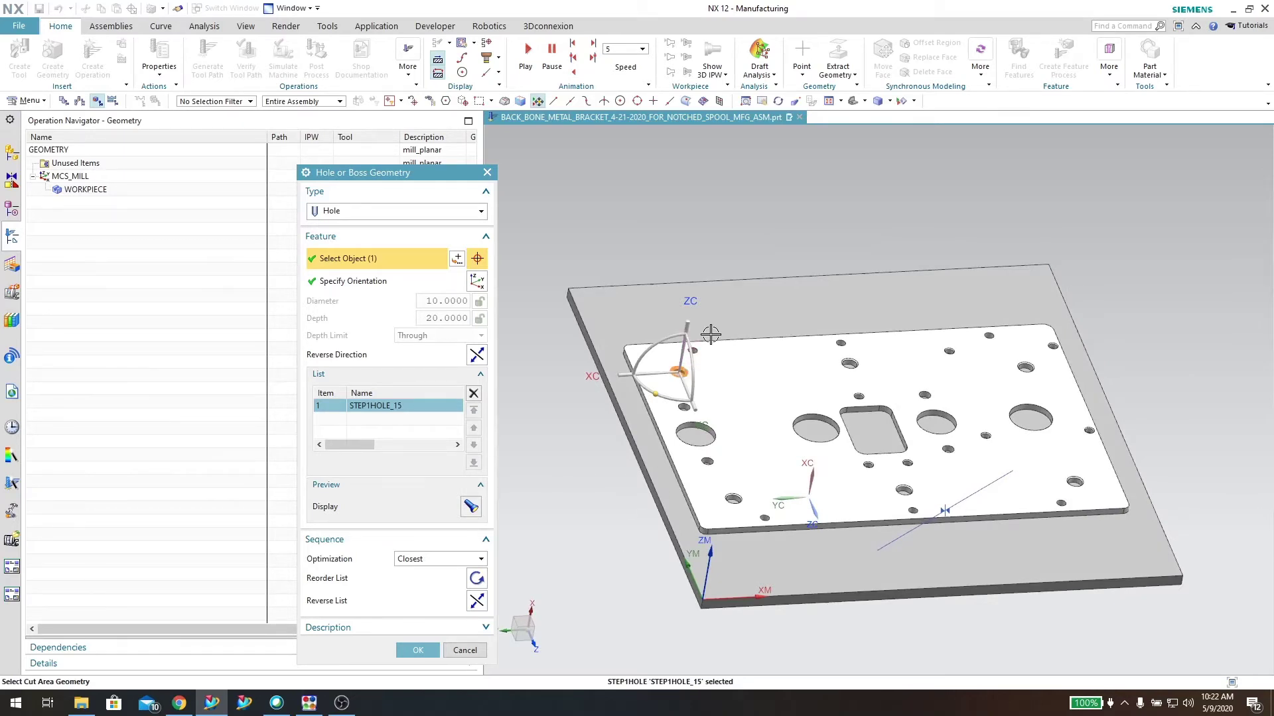
scroll(861, 378, "up", 2)
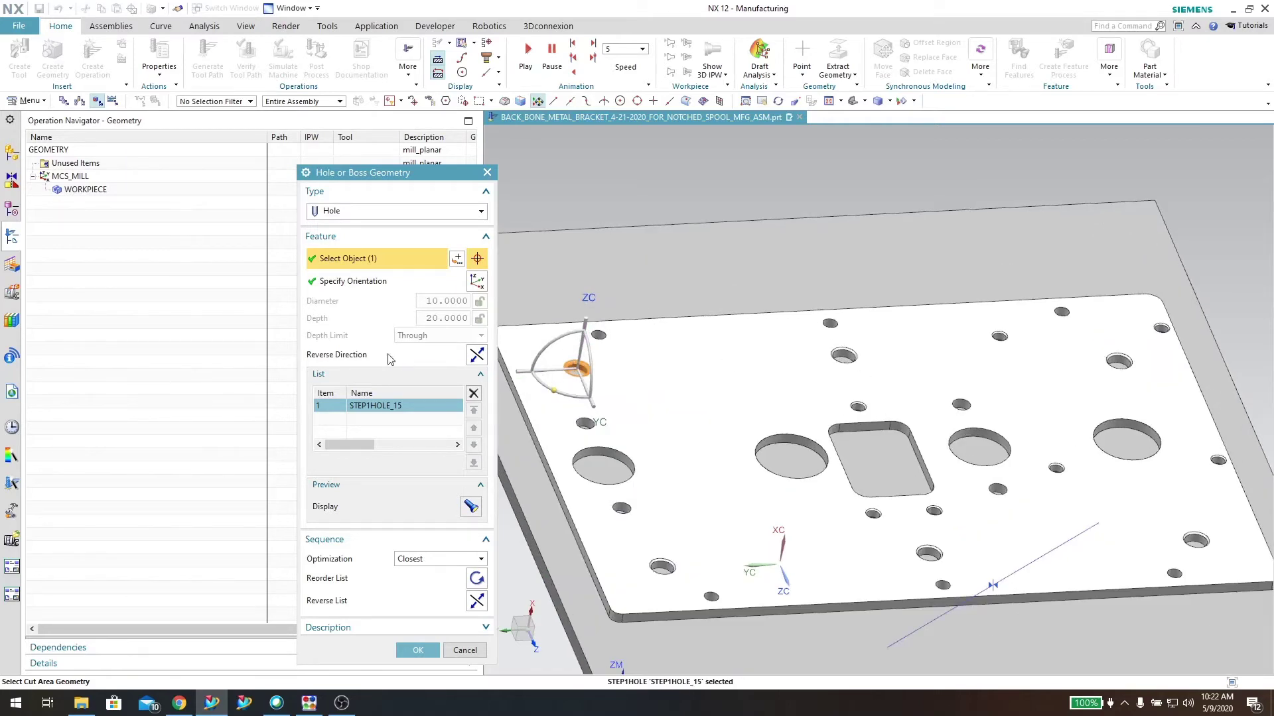
- Reverse the first hole's direction, then add holes STEP1HOLE_14, _2, _27, _17 and _16
left_click(476, 356)
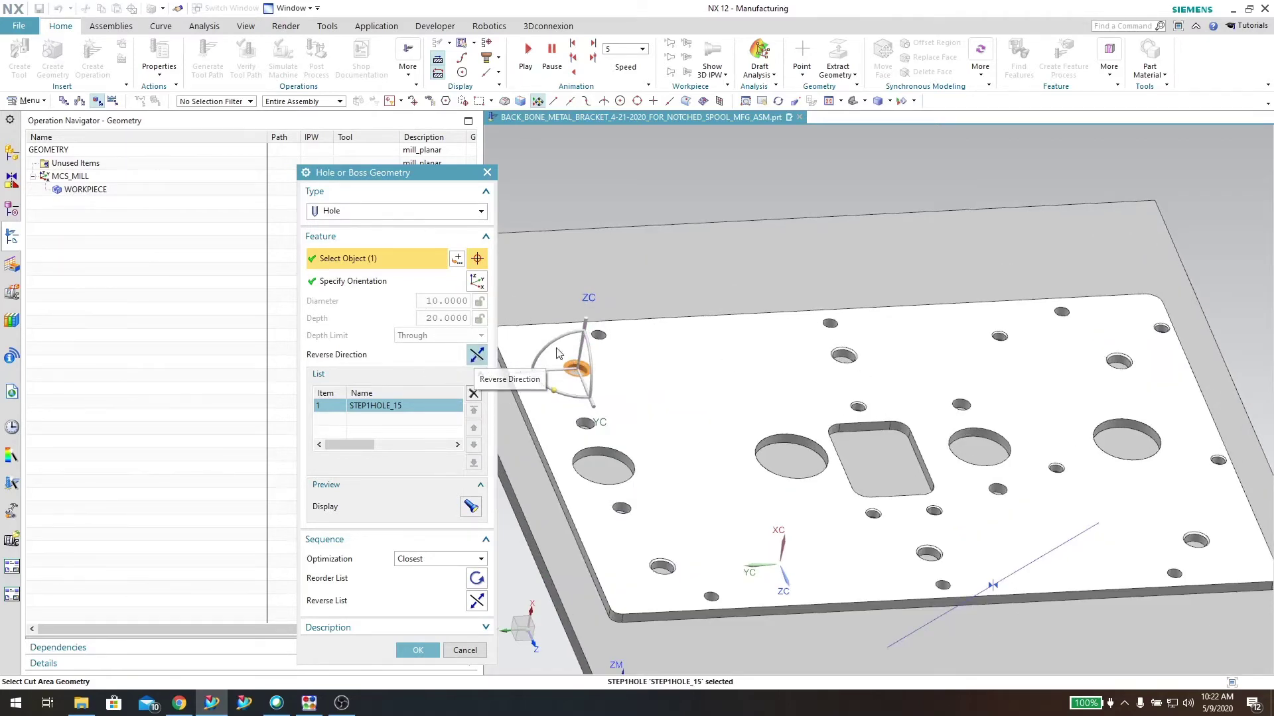
left_click(846, 354)
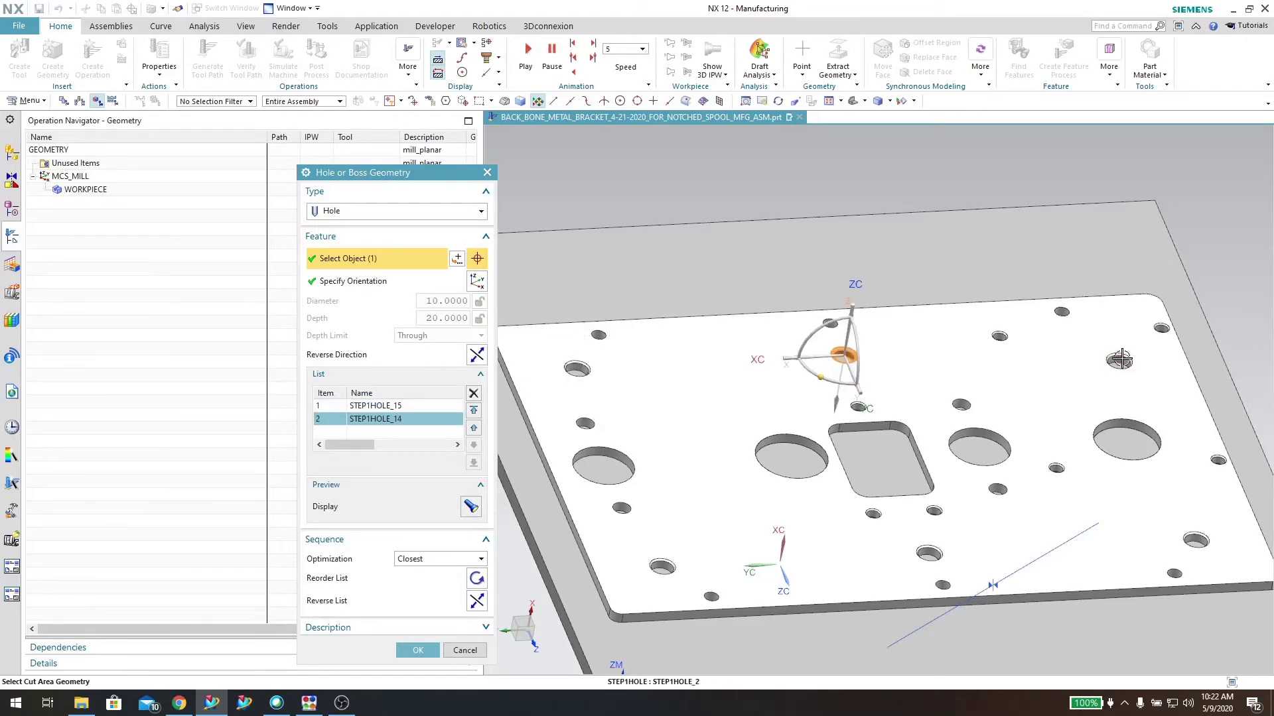
left_click(1131, 363)
left_click(1197, 538)
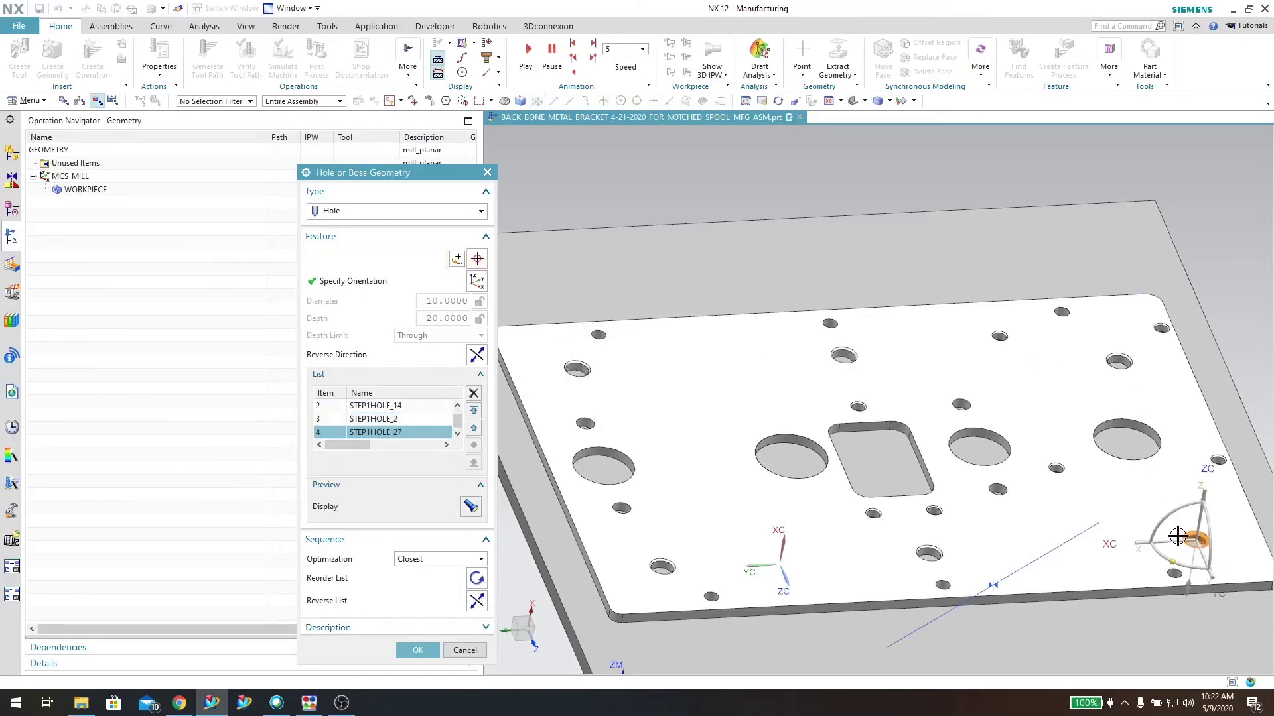
left_click(929, 552)
left_click(663, 567)
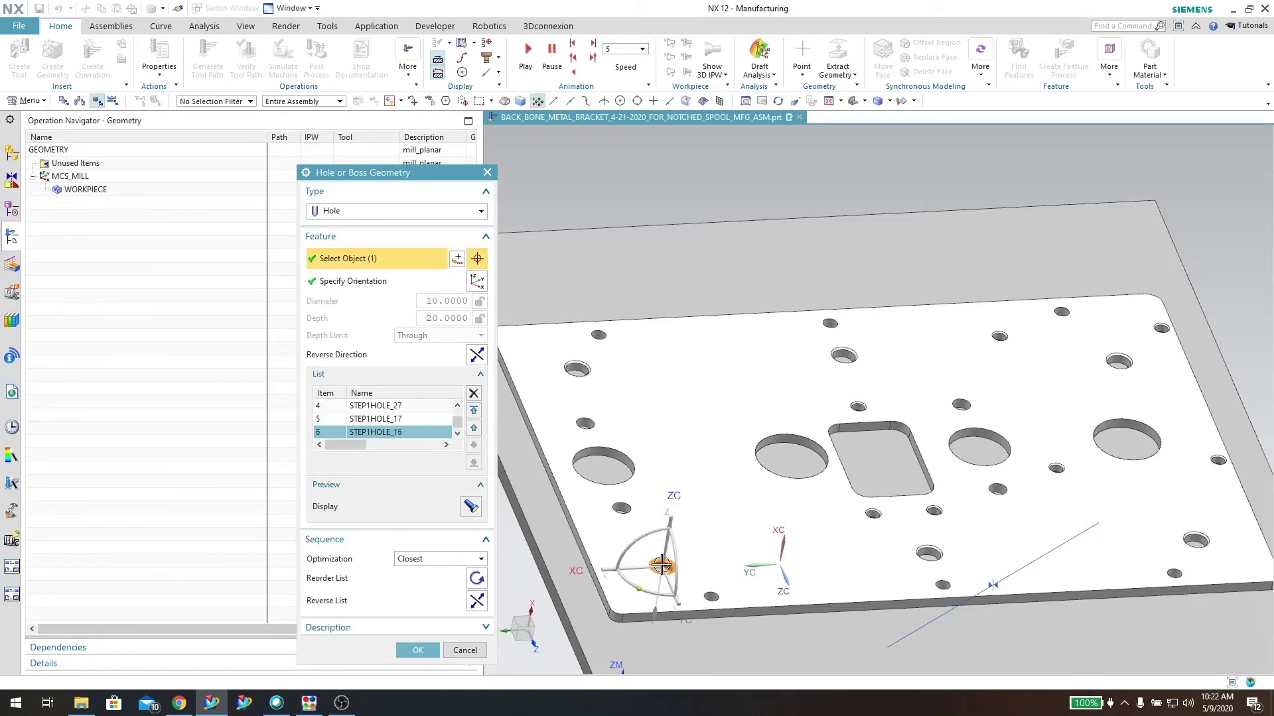
scroll(666, 536, "down", 2)
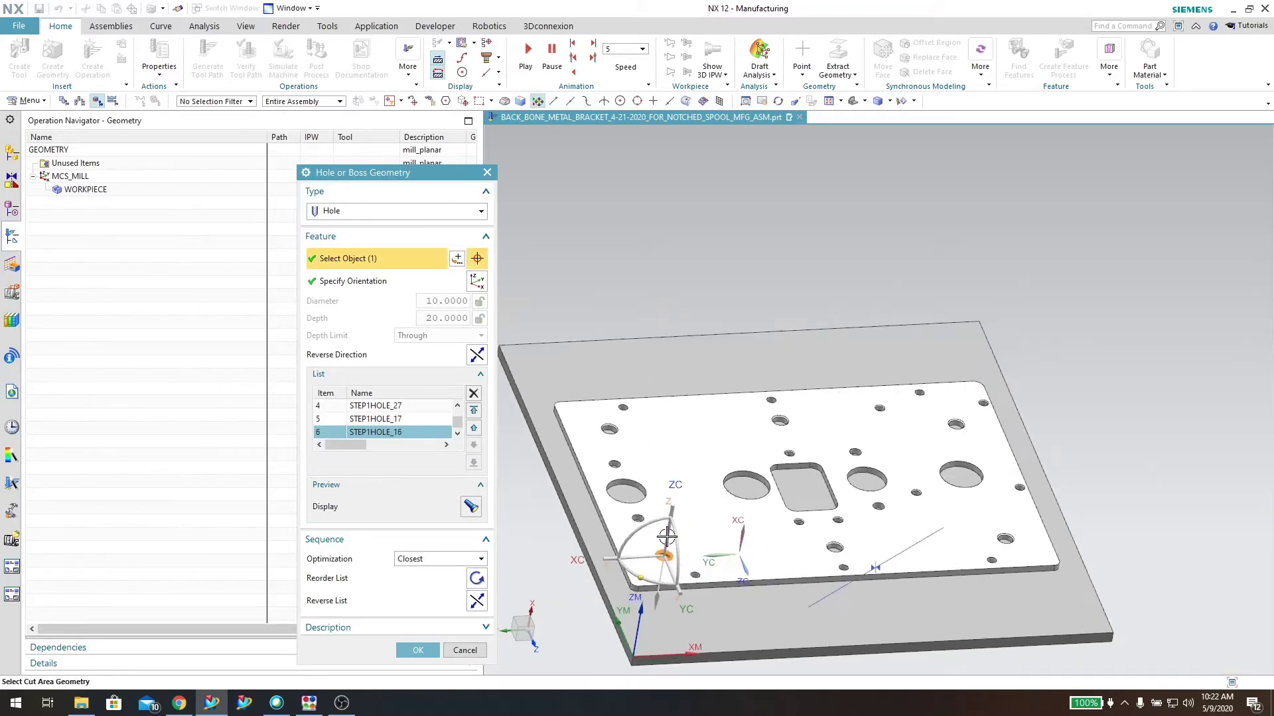
- Reorder the six holes by Shortest Path optimization and accept the hole geometry
left_click(402, 560)
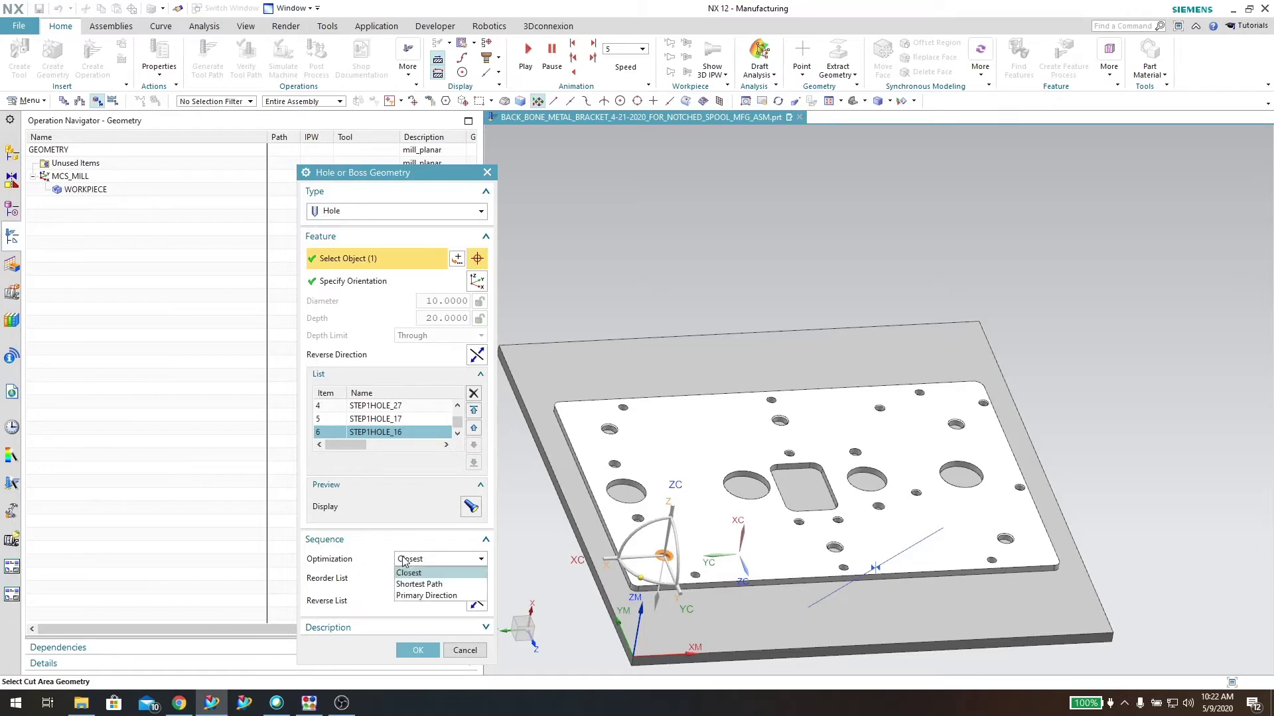
left_click(422, 586)
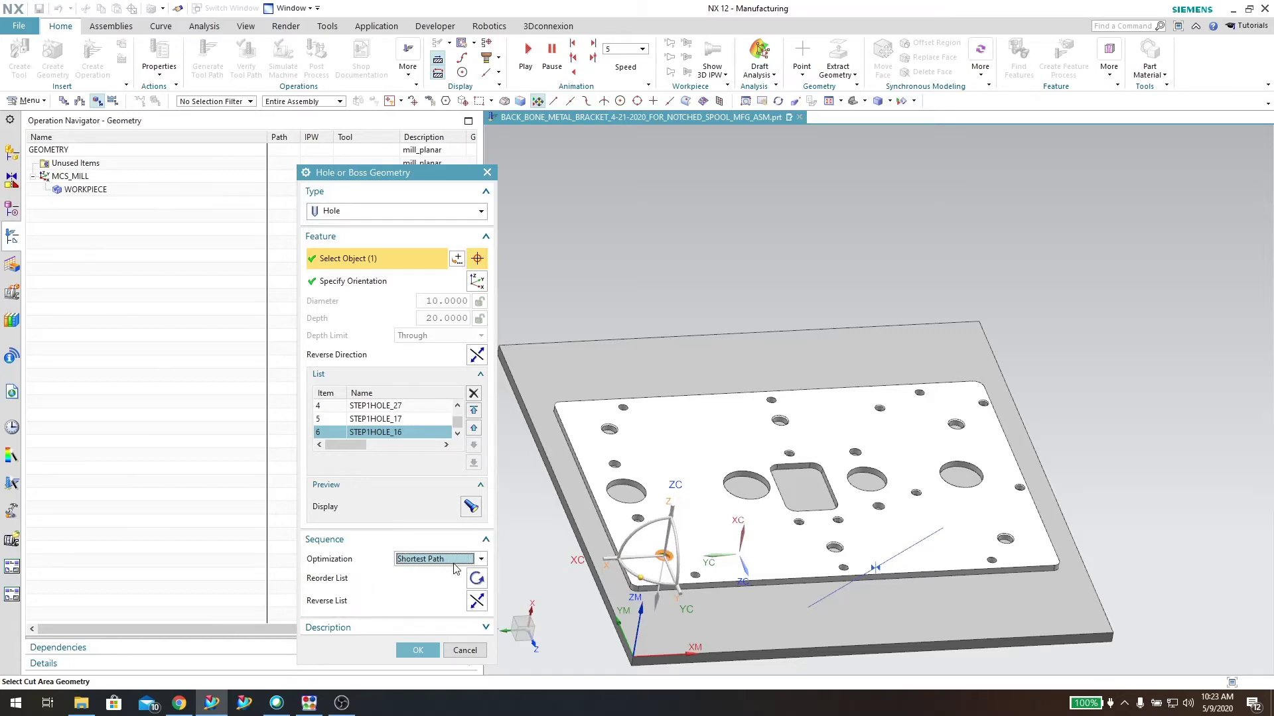
left_click(476, 580)
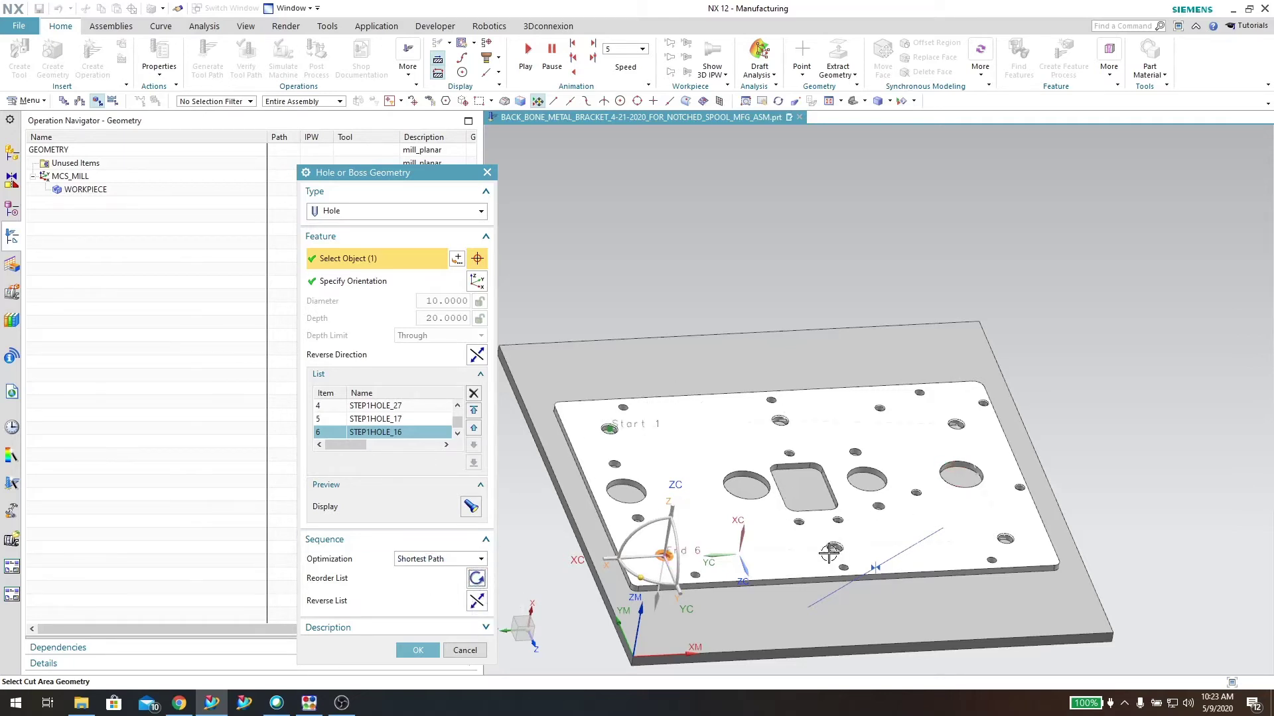
middle_click_drag(821, 530, 711, 443)
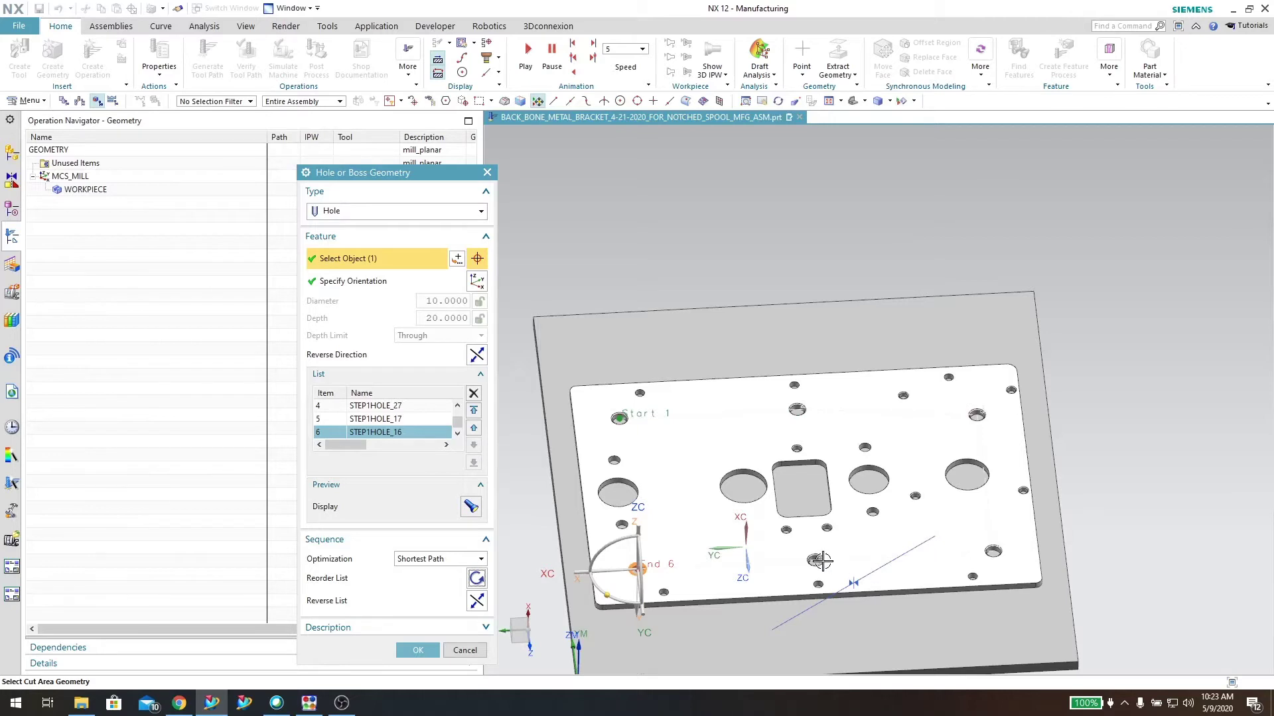
left_click(422, 564)
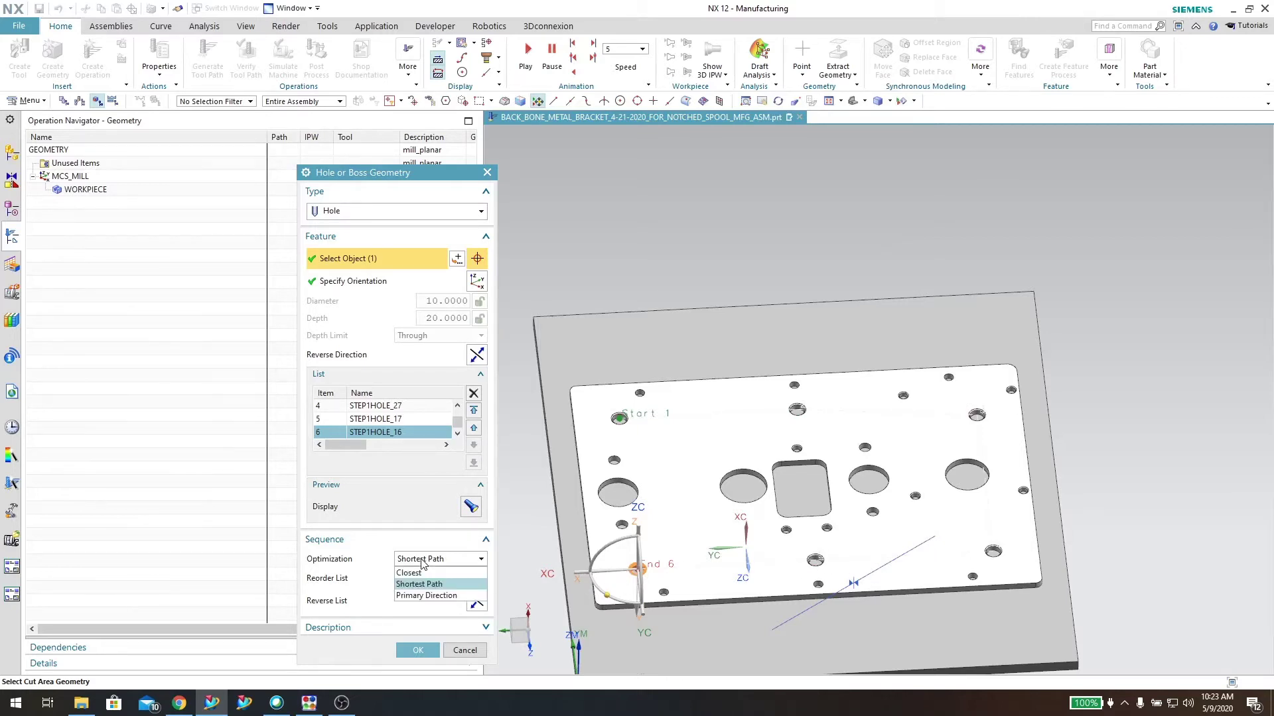
left_click(422, 566)
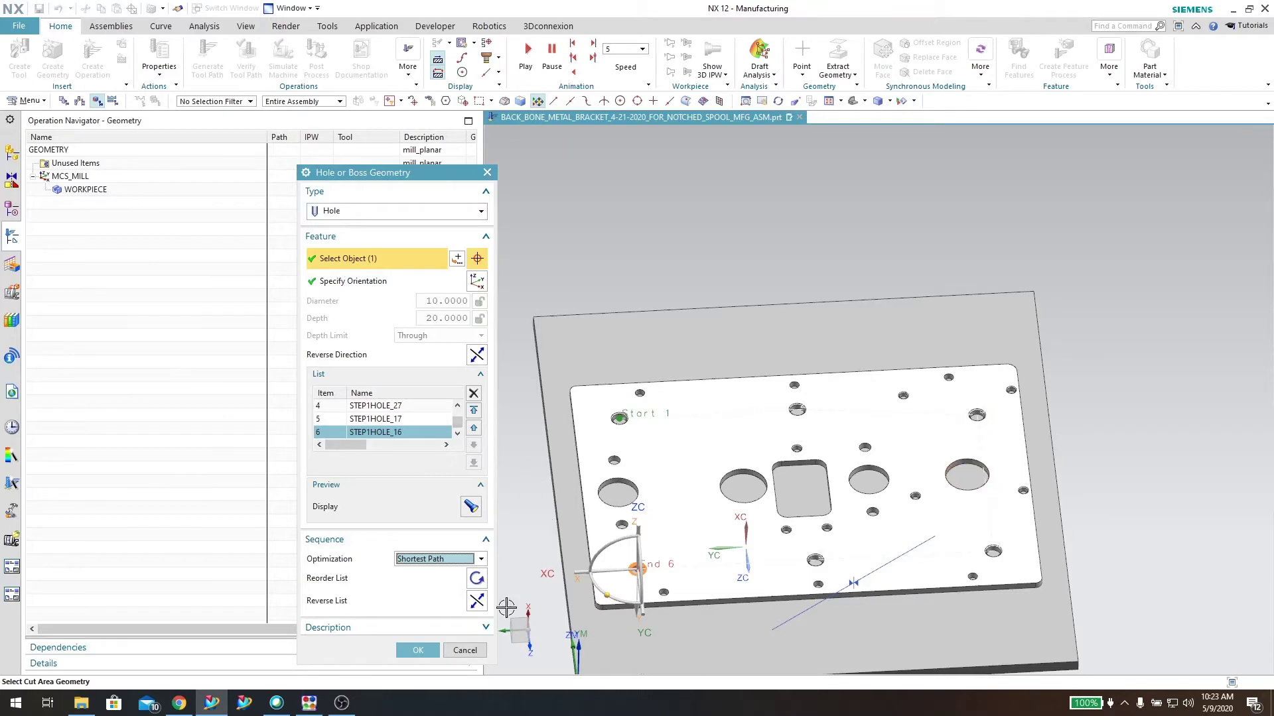
left_click(418, 652)
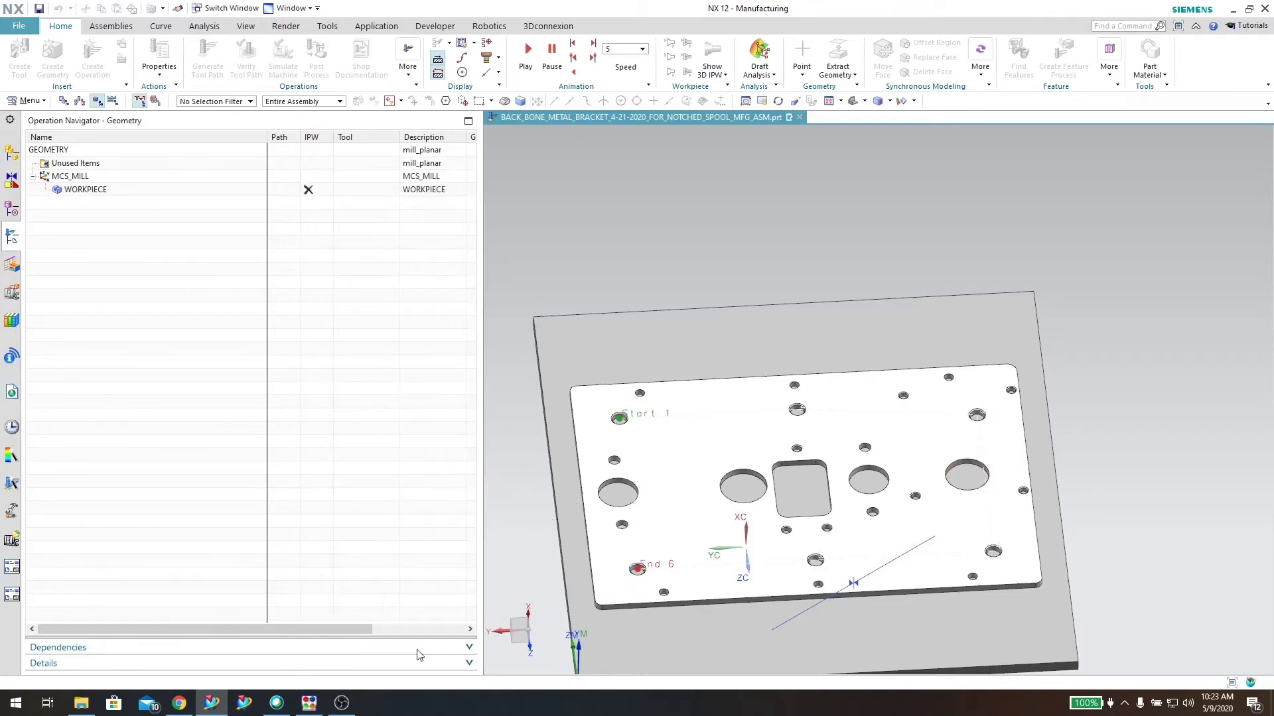
- Clear the navigator selection and start creating a new hole_making operation
left_click(399, 416)
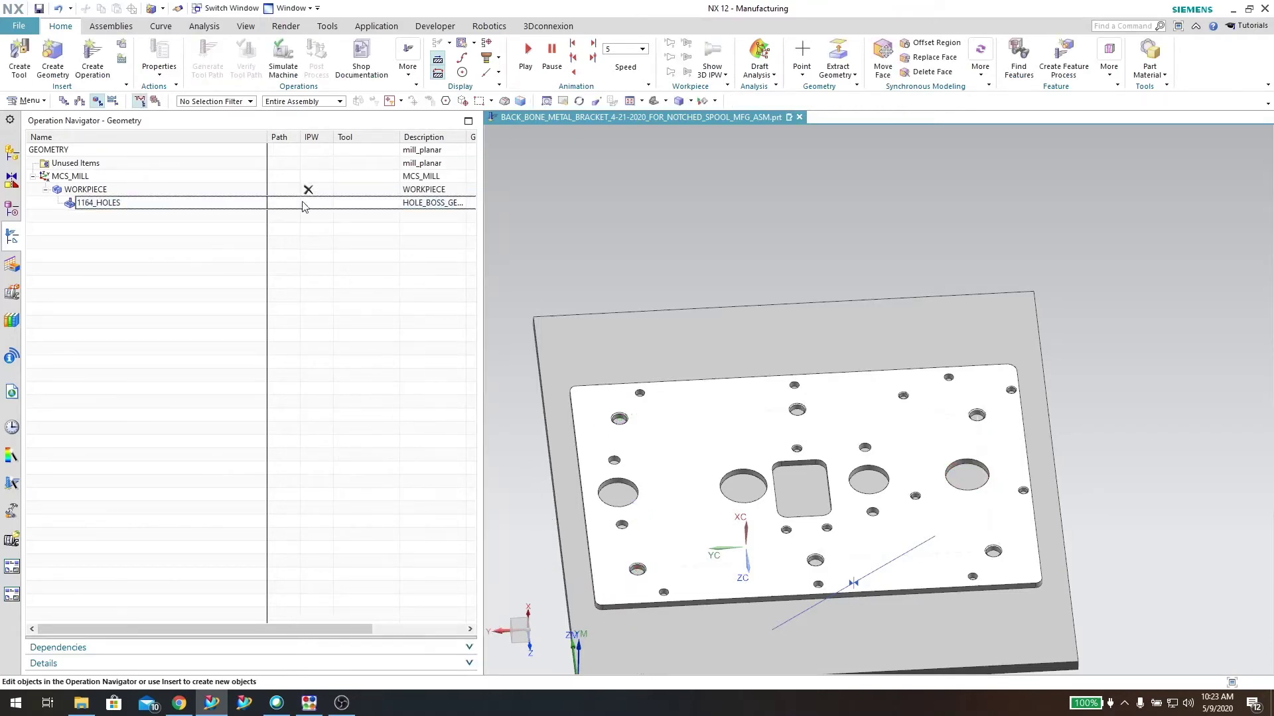
left_click(92, 56)
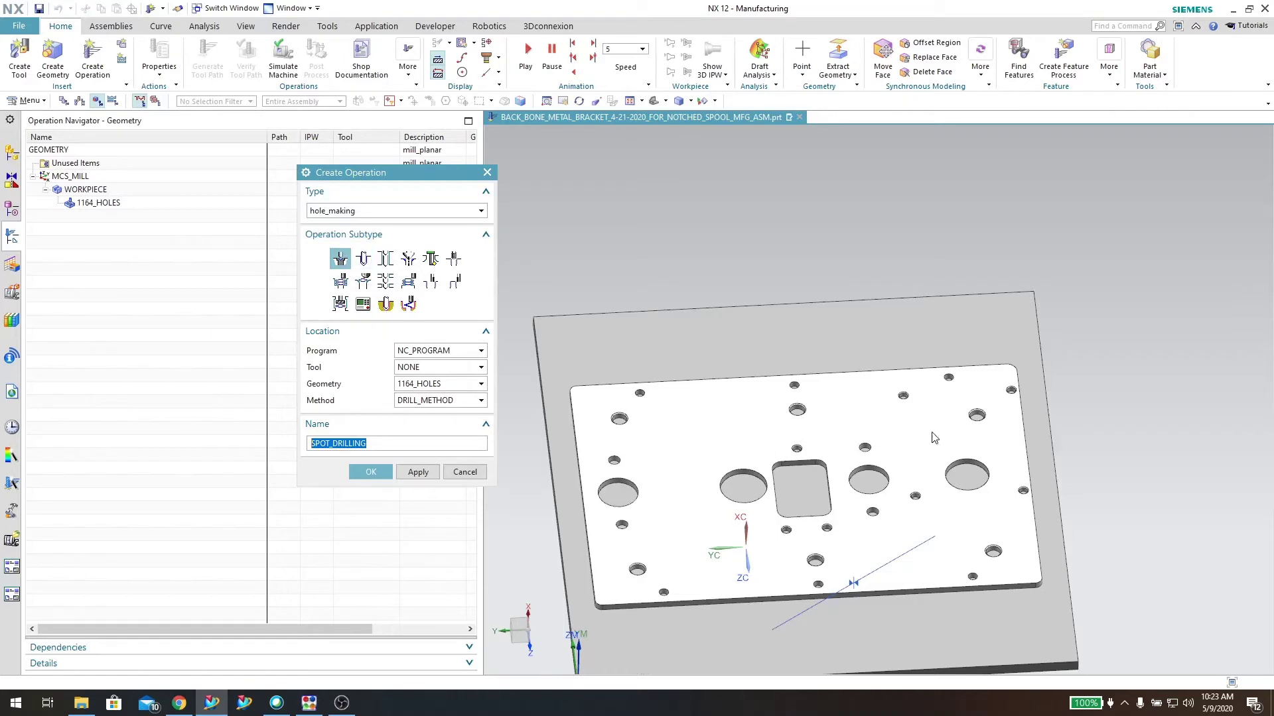
- Create a Drilling operation in PROGRAM with drill 79888350_008_MSC, 1164_HOLES geometry and DRILL_METHOD
left_click(363, 260)
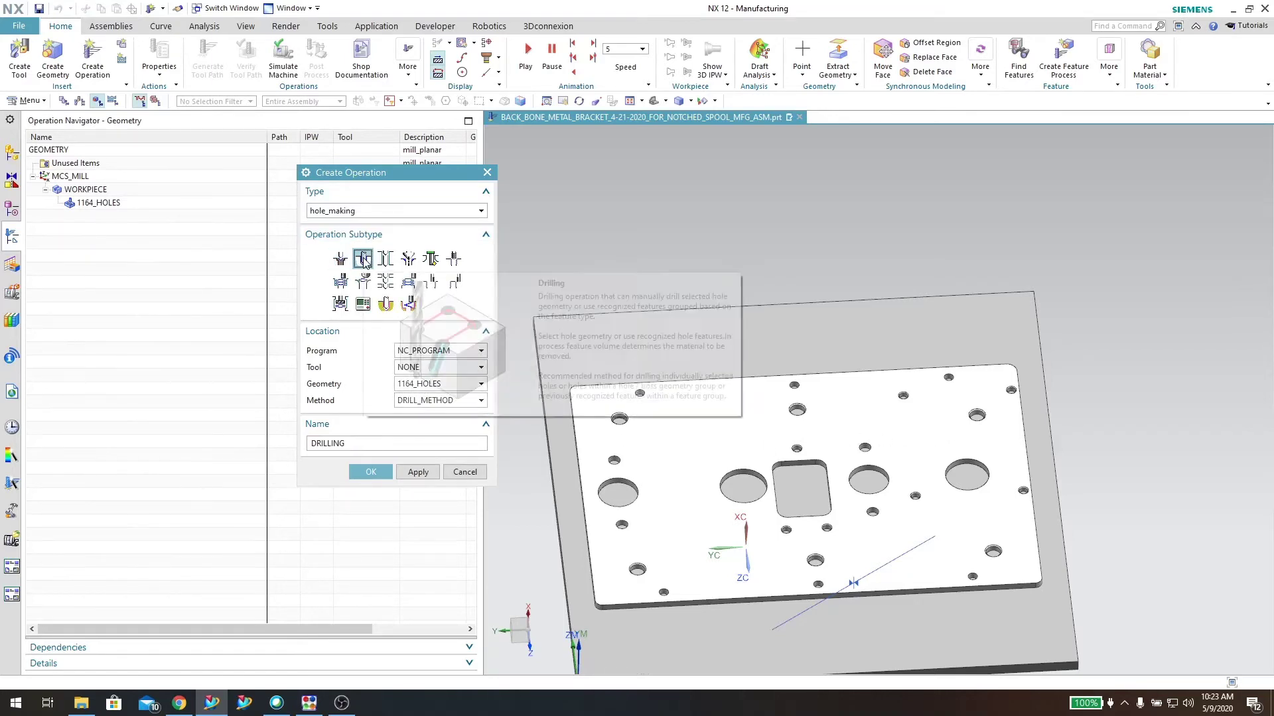
left_click(443, 350)
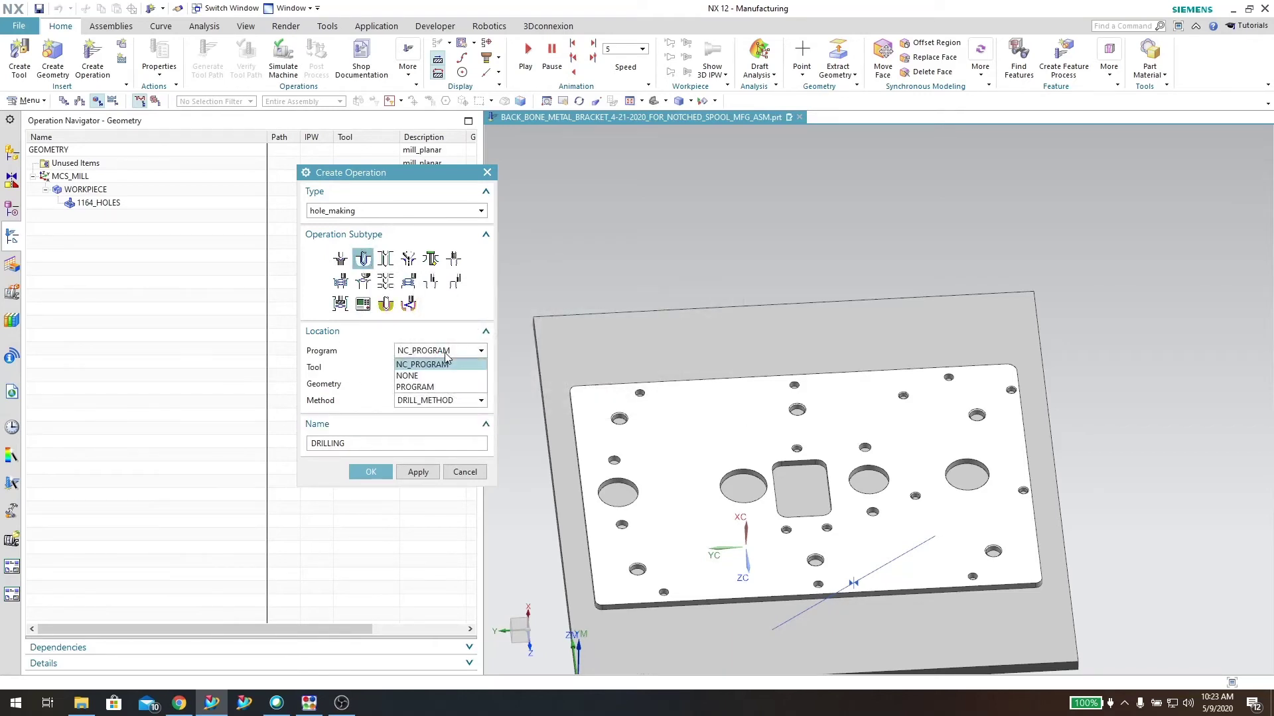
left_click(451, 386)
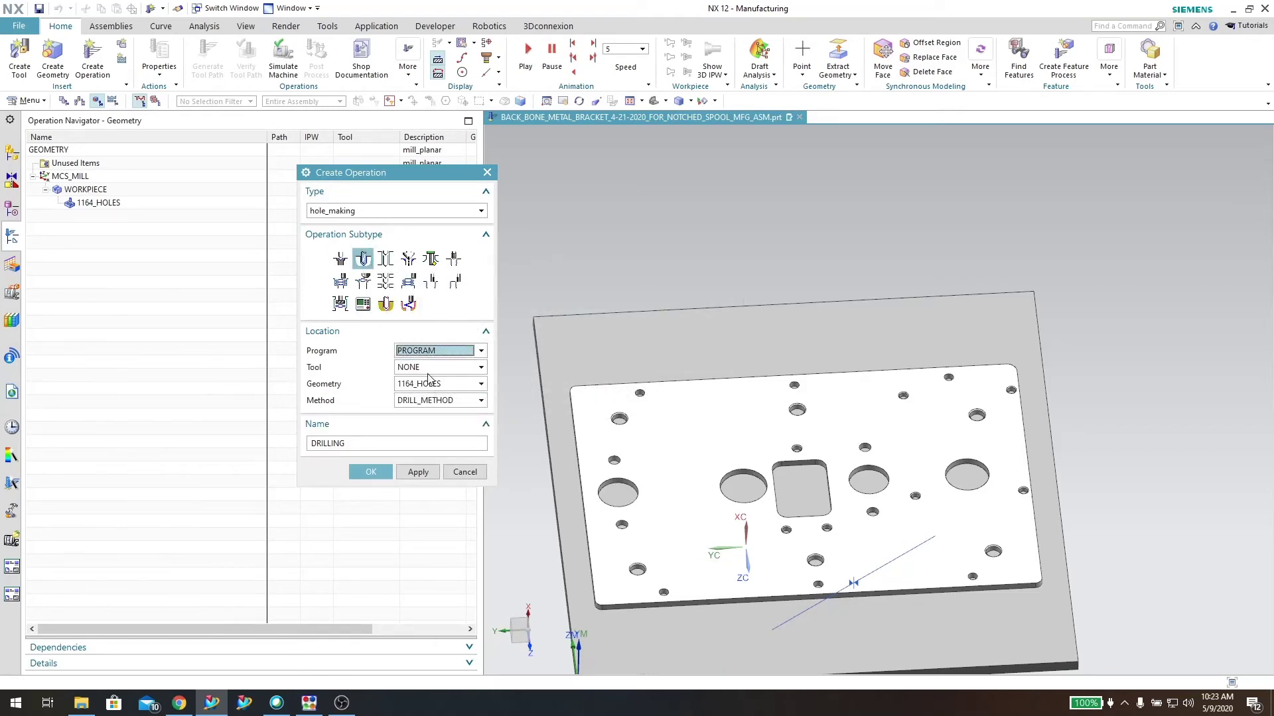
left_click(418, 368)
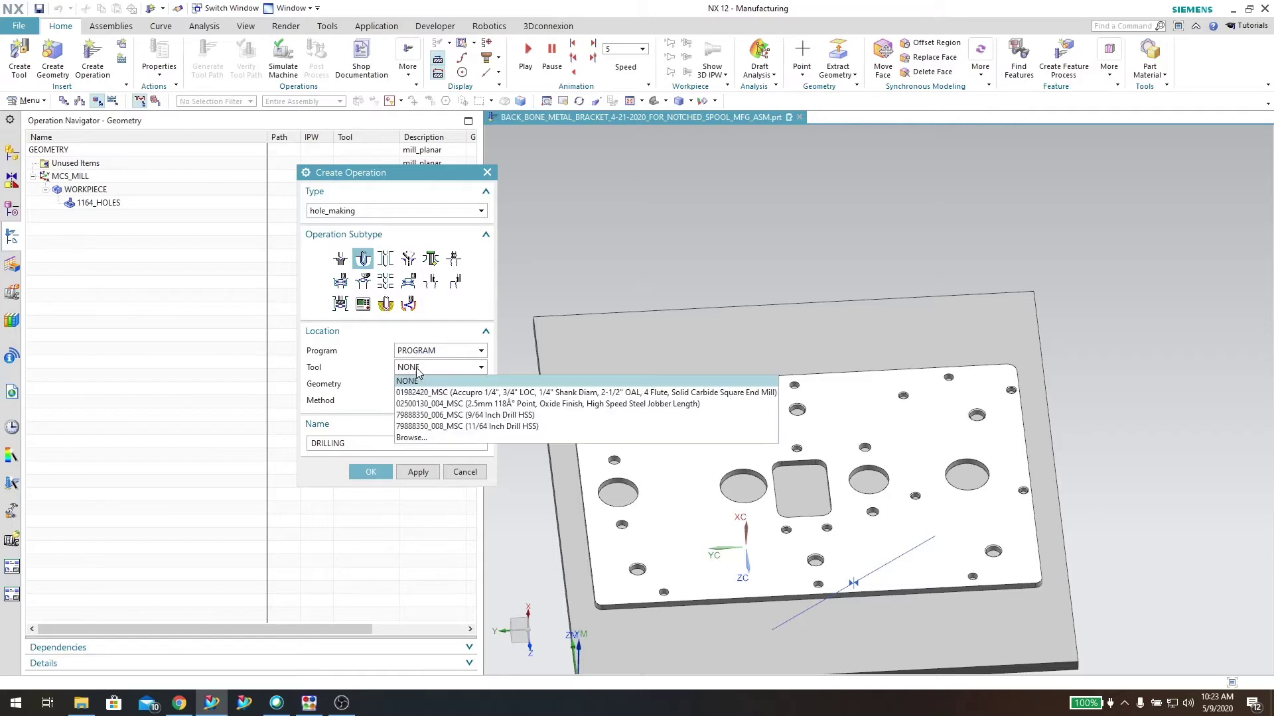
left_click(508, 427)
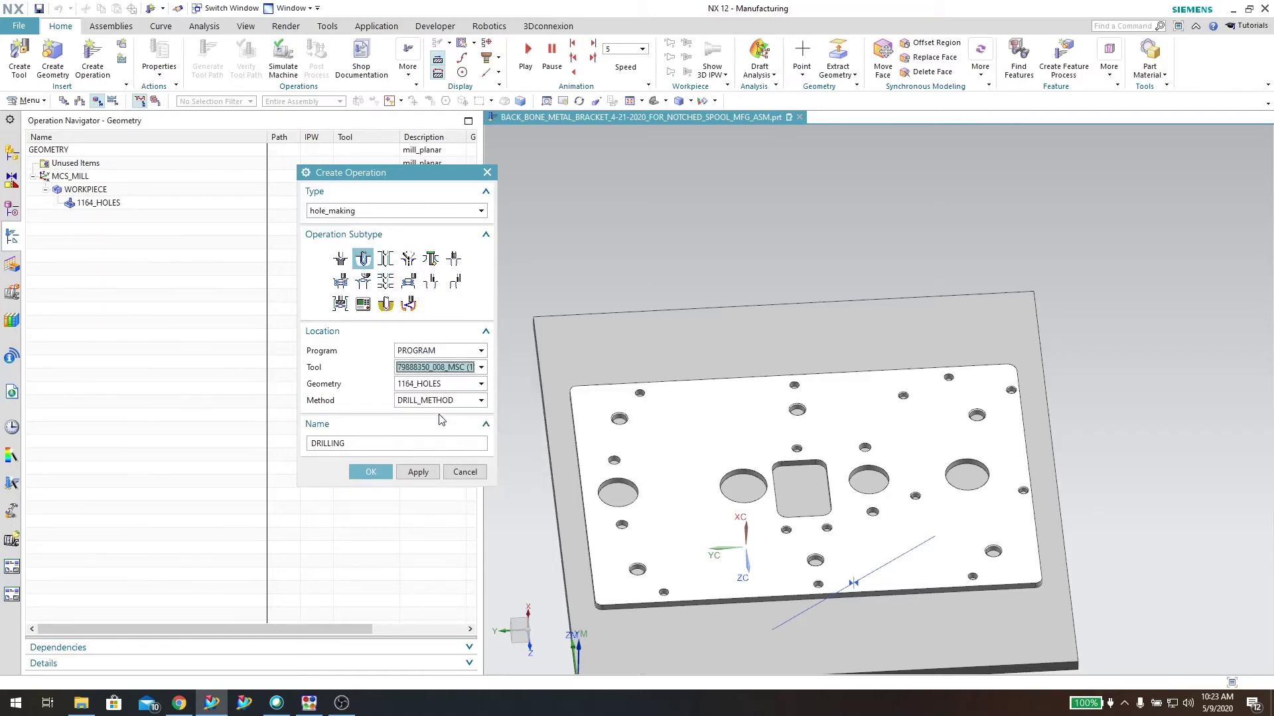
left_click(441, 387)
left_click(434, 398)
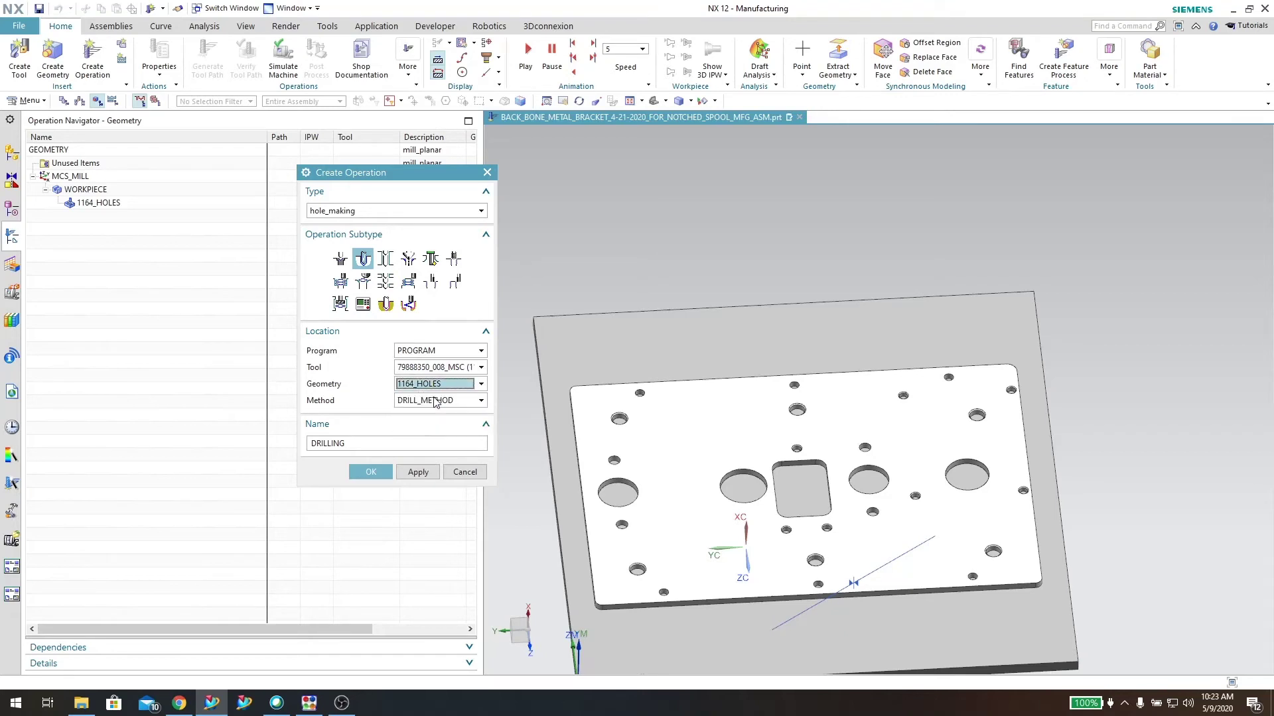
left_click(420, 402)
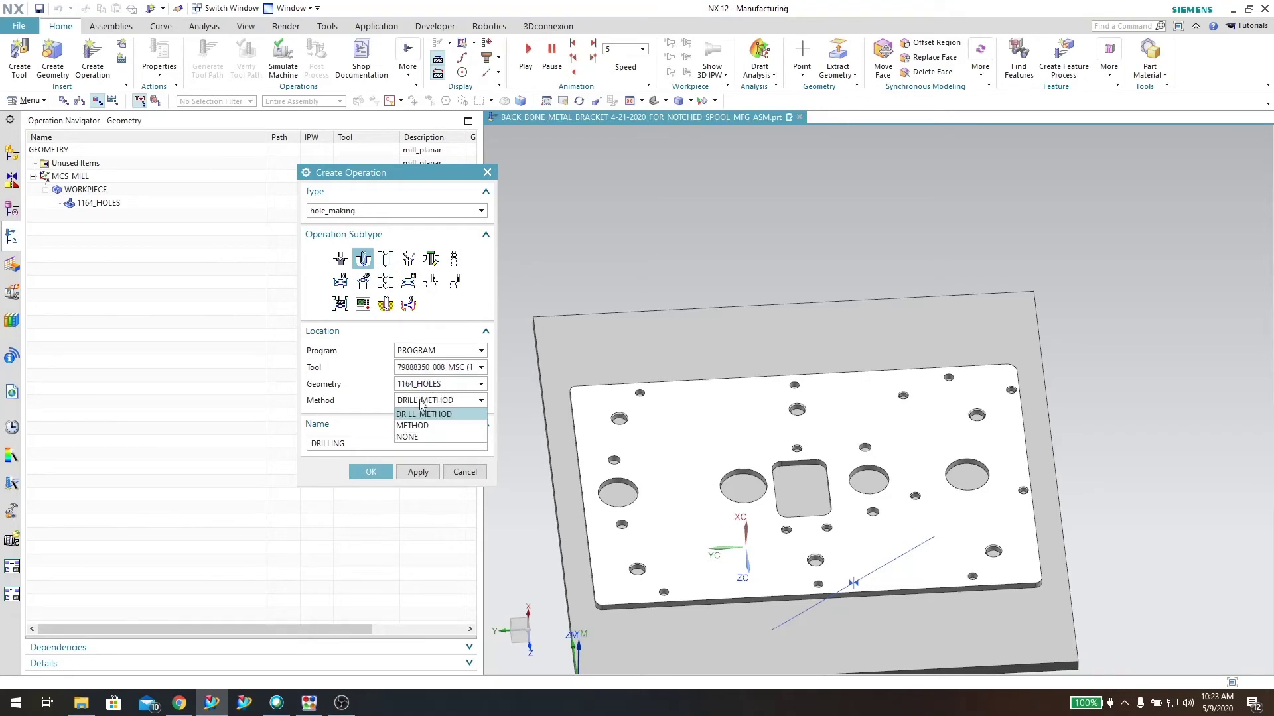
left_click(425, 412)
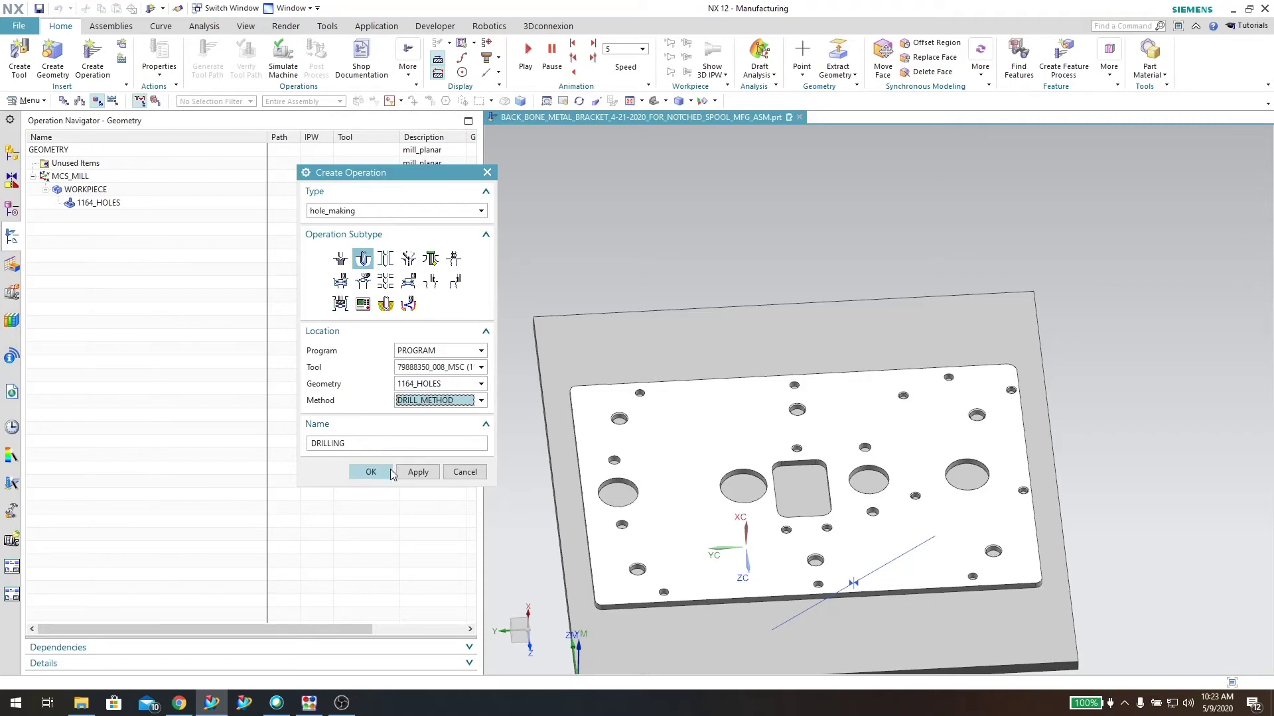
left_click(376, 471)
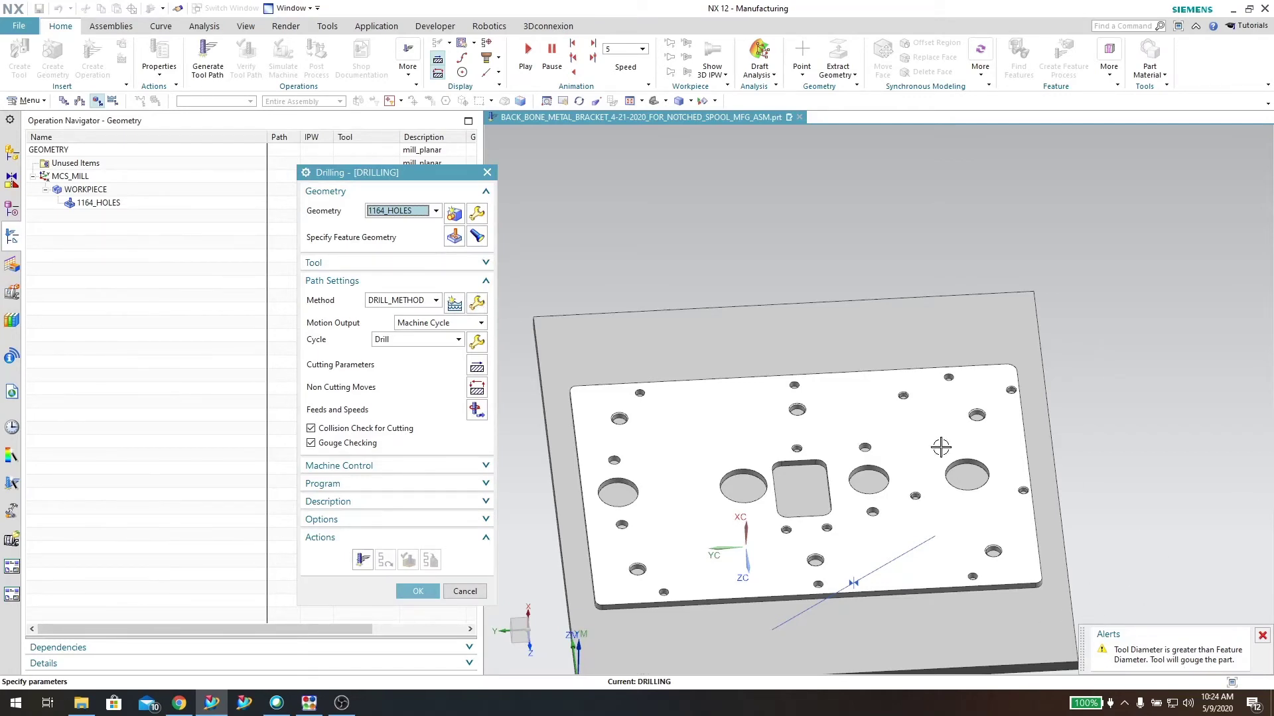
- Display the six target holes and generate the drilling toolpath through them
scroll(904, 536, "down", 2)
scroll(904, 536, "up", 2)
left_click(477, 237)
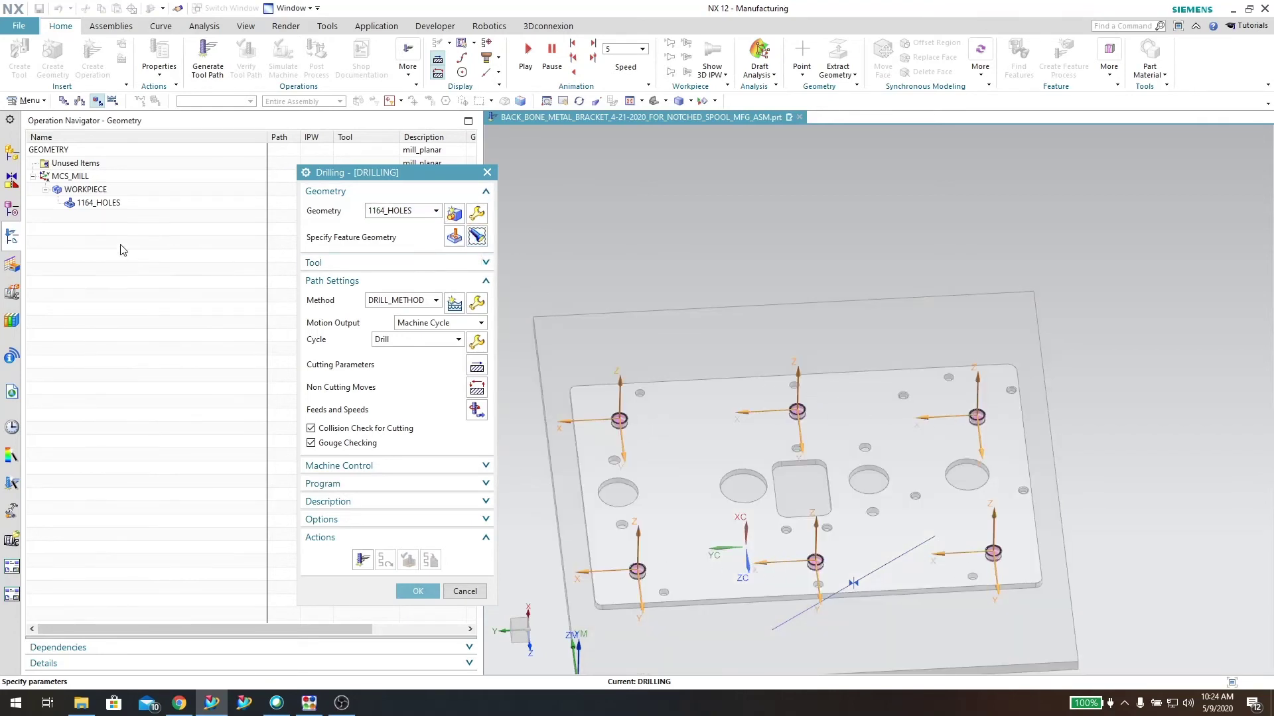
mouse_move(93, 207)
left_click(358, 562)
mouse_move(832, 563)
middle_mouse_down()
mouse_move(841, 515)
mouse_move(855, 568)
mouse_move(846, 527)
mouse_move(843, 558)
middle_mouse_up()
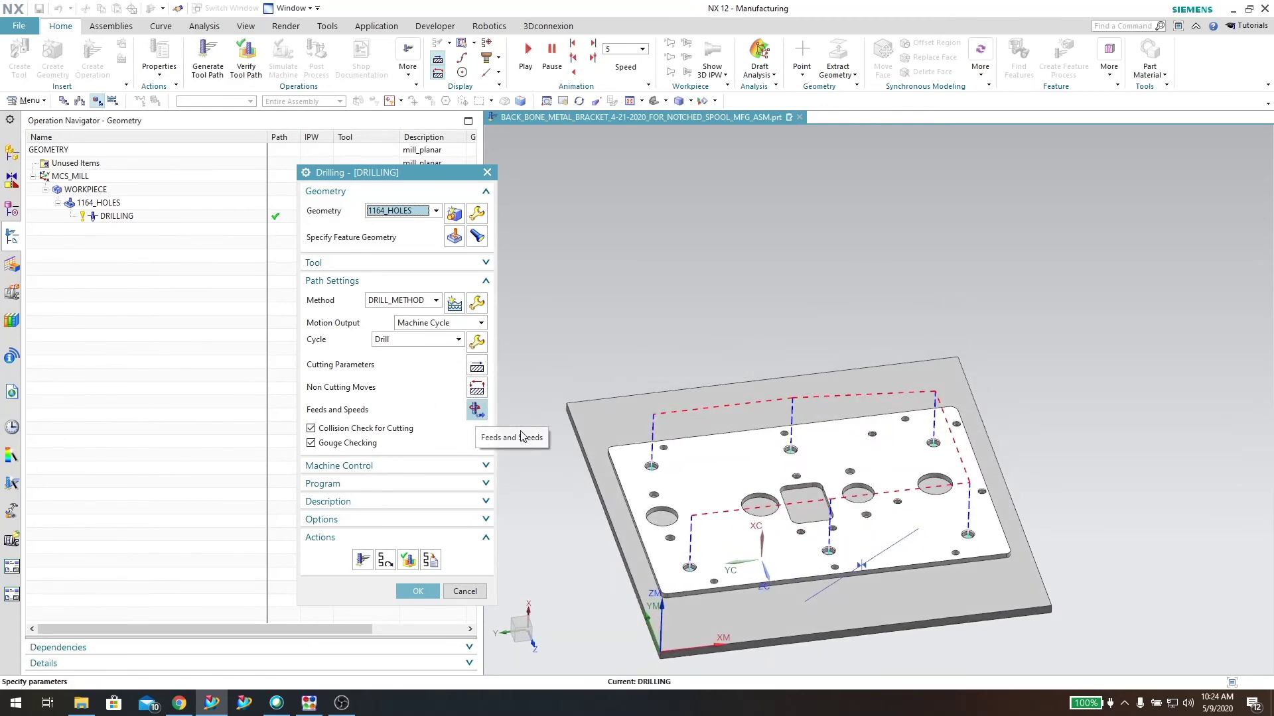
- Check the toolpath from another angle and accept the DRILLING operation
middle_click_drag(763, 544, 776, 491)
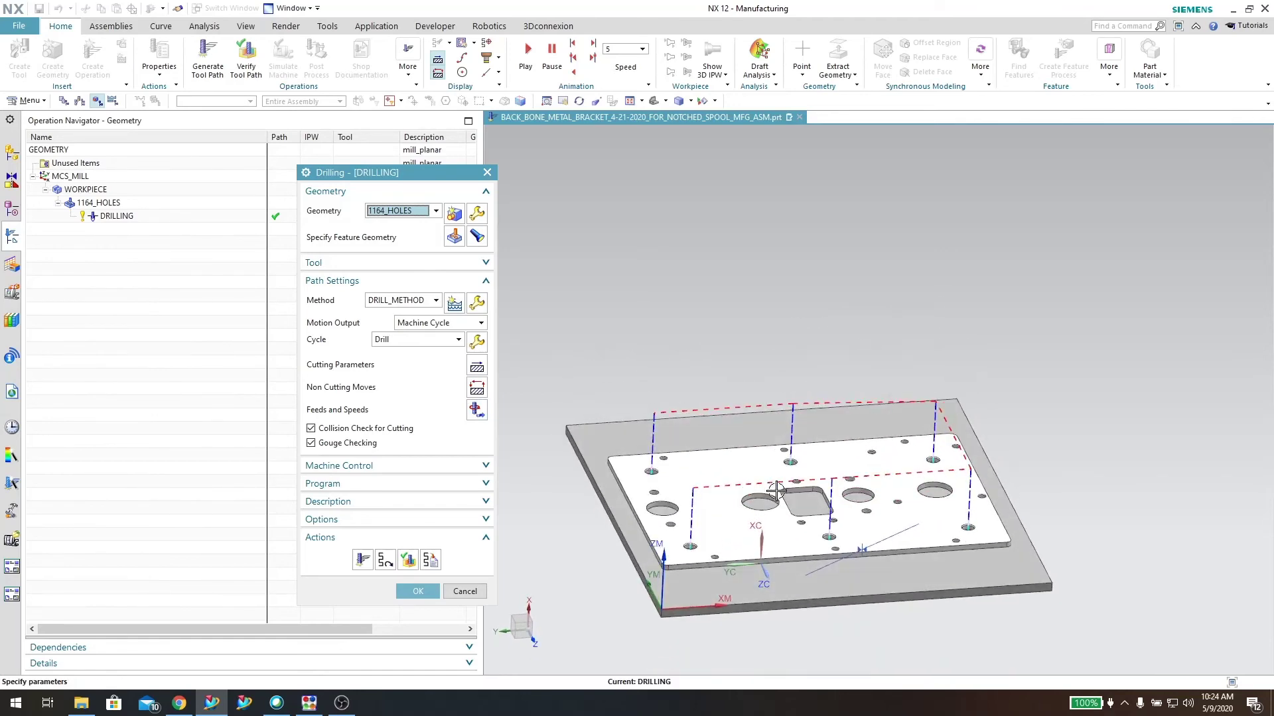
left_click_drag(368, 178, 368, 162)
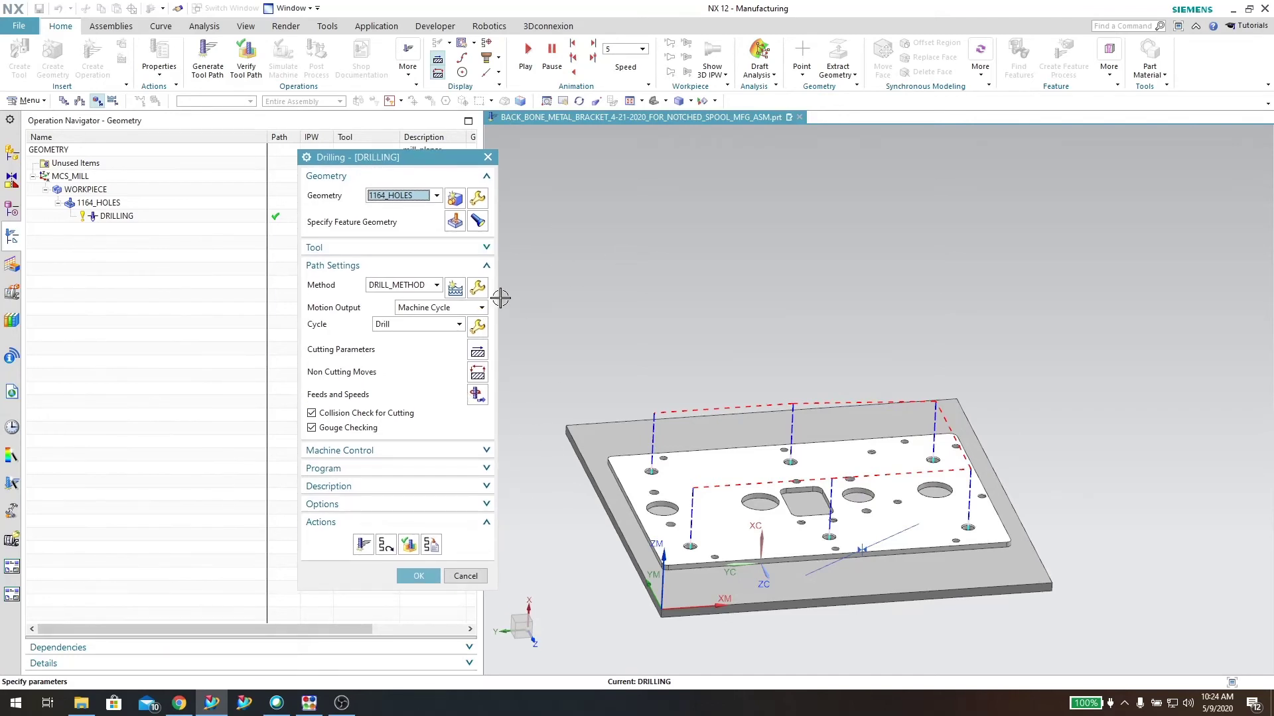
left_click(418, 576)
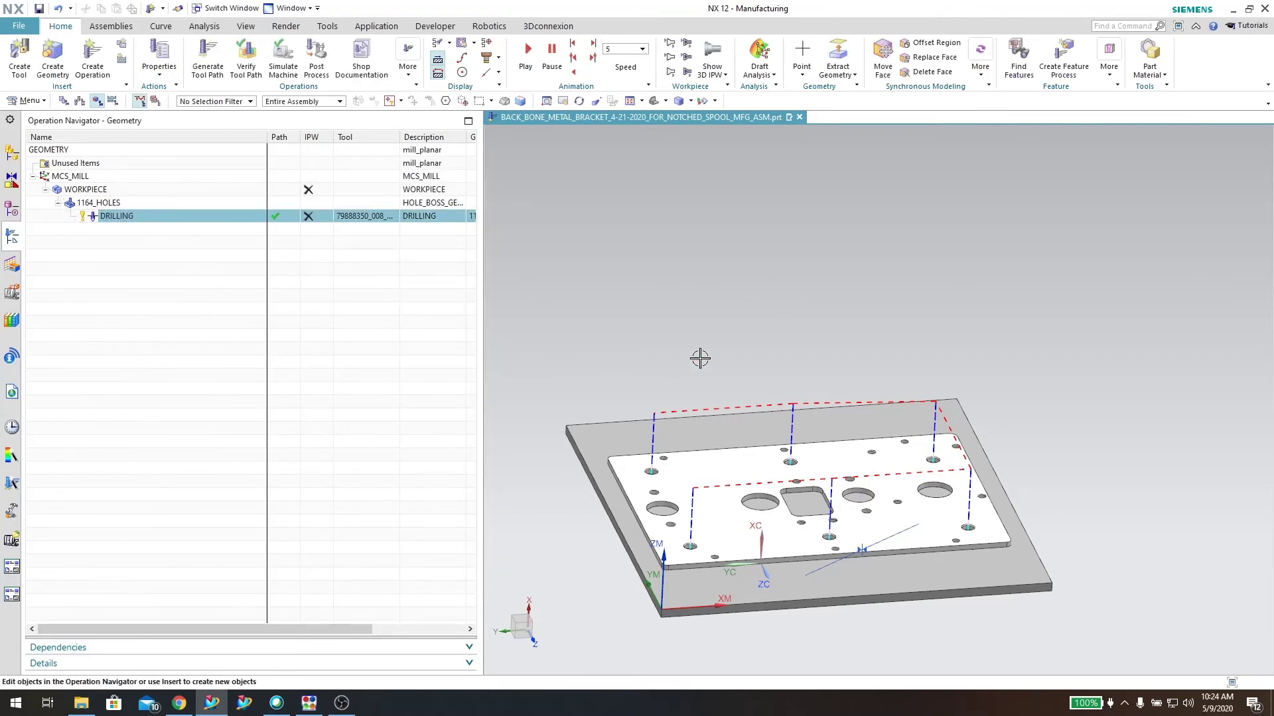
middle_click_drag(761, 610, 764, 624)
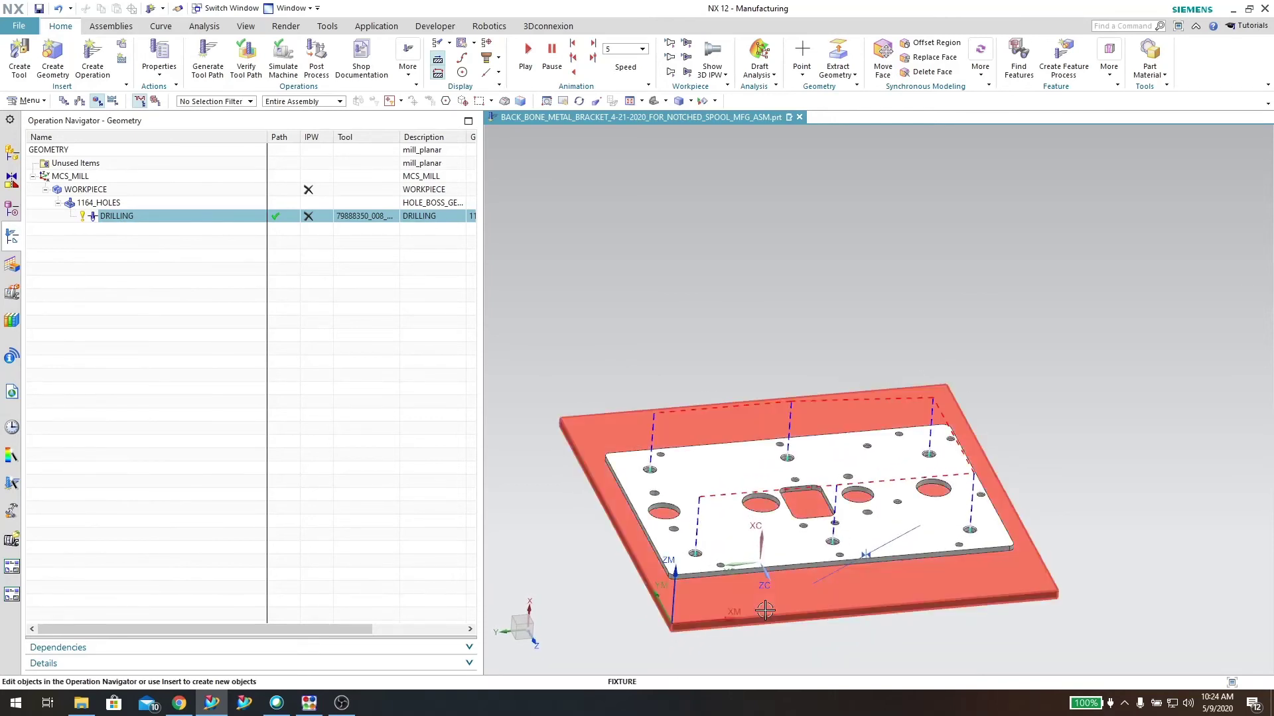